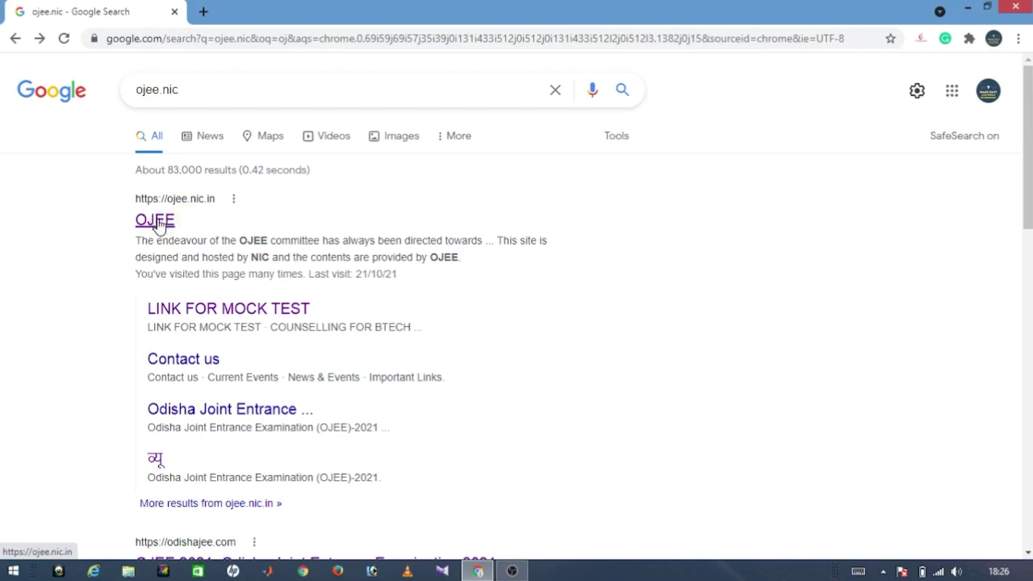
- Open the OJEE website from the search results and go to the login for LE courses and Integrated MBA
left_click(158, 225)
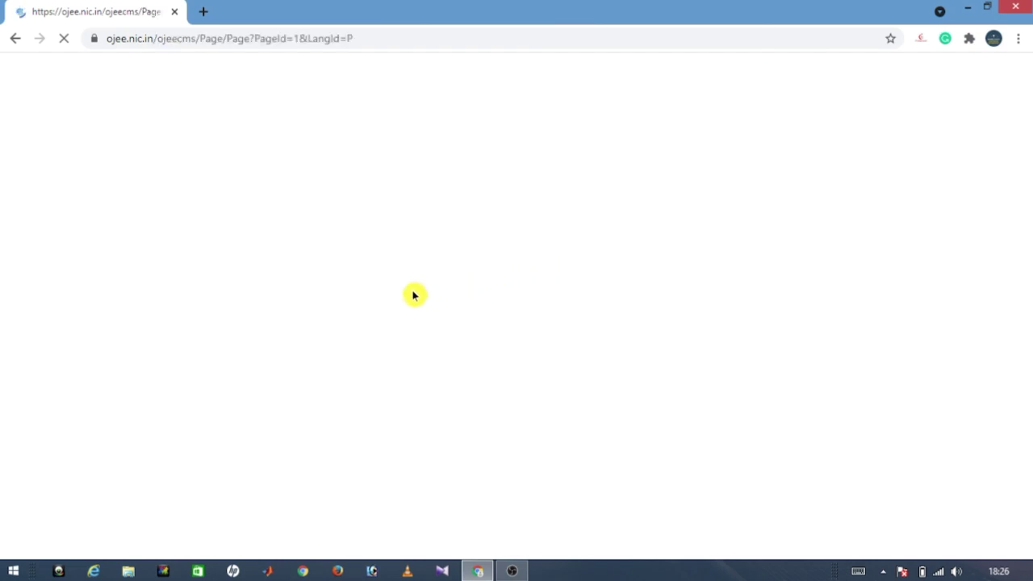
scroll(479, 295, "down", 3)
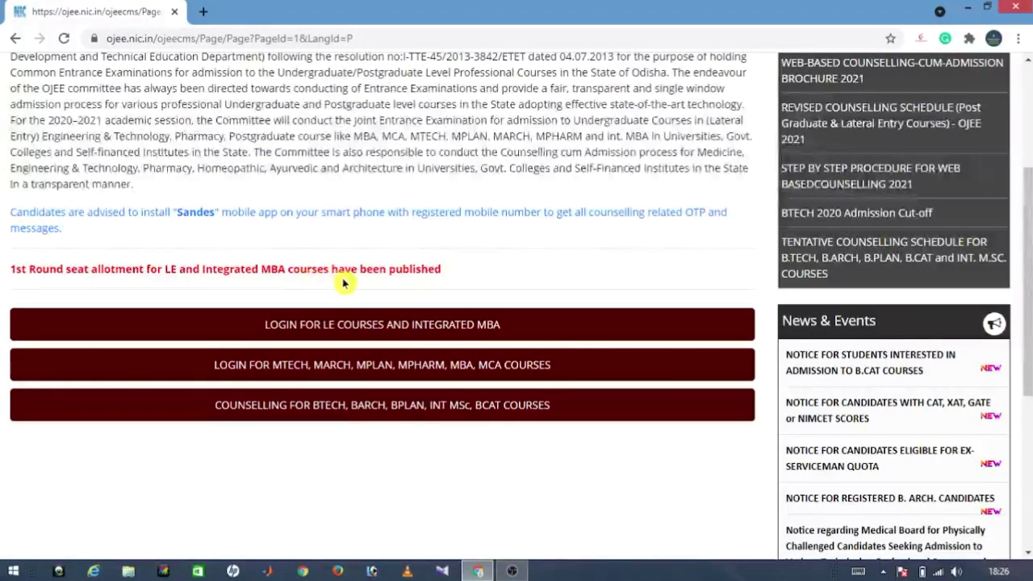
left_click(403, 325)
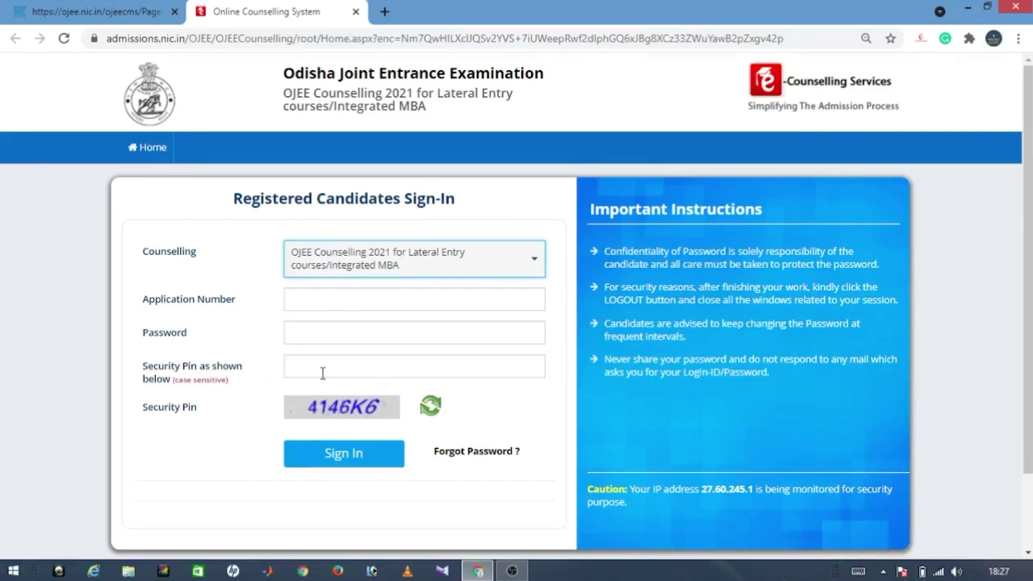
- Sign in to the counselling portal with the candidate's application number, account password and the displayed security pin
left_click(357, 301)
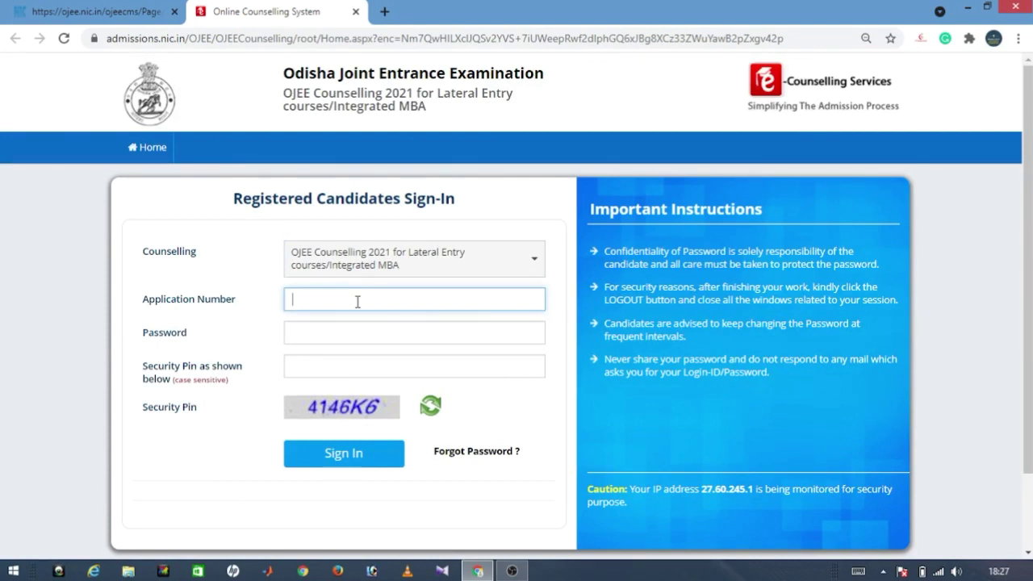
key("ctrl+v")
left_click(339, 333)
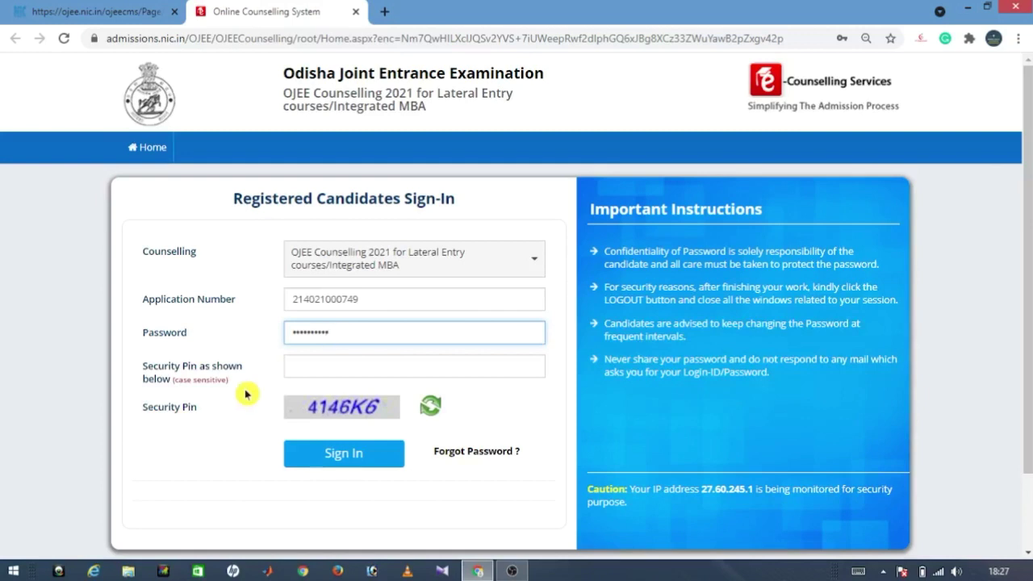
left_click(302, 367)
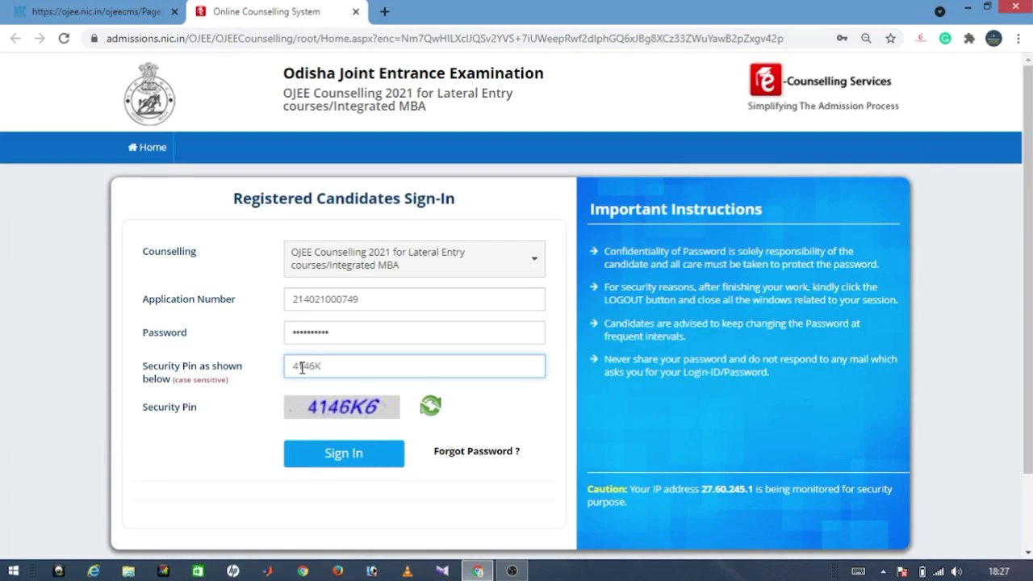
left_click(335, 454)
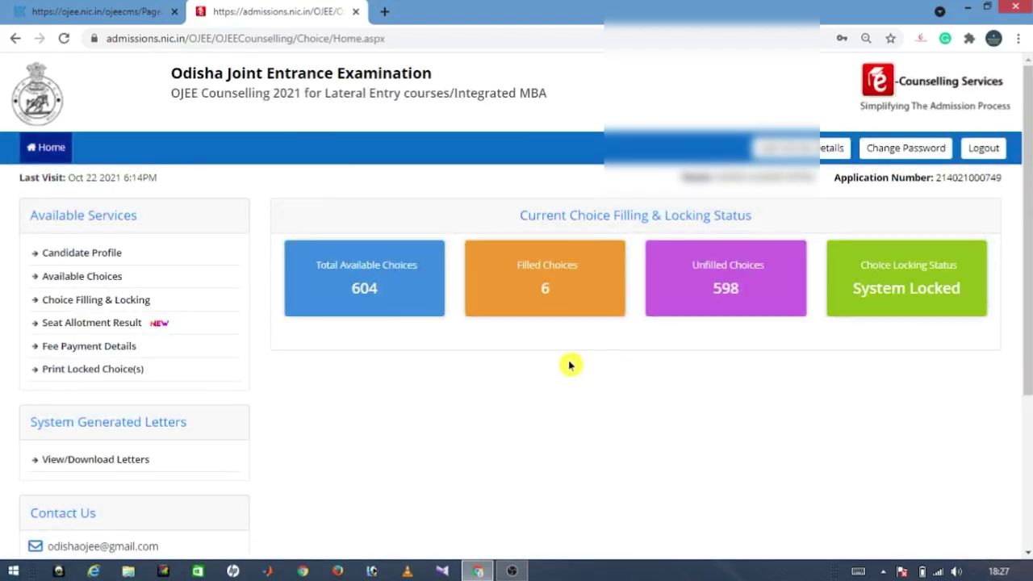
- View the round 1 activity status and seat allotment details, and open the page for downloading the seat allotment letter
left_click(123, 323)
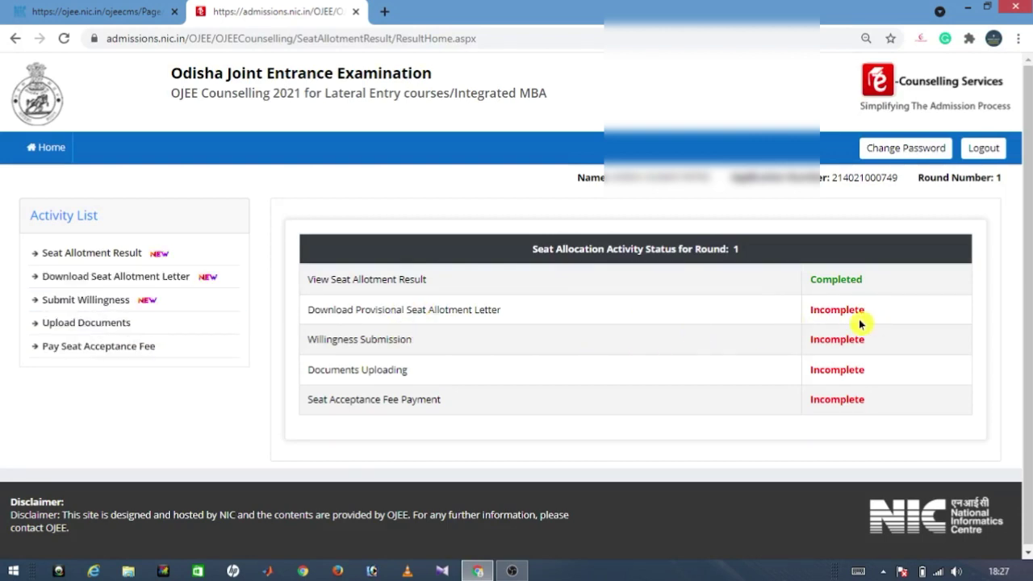
left_click(353, 351)
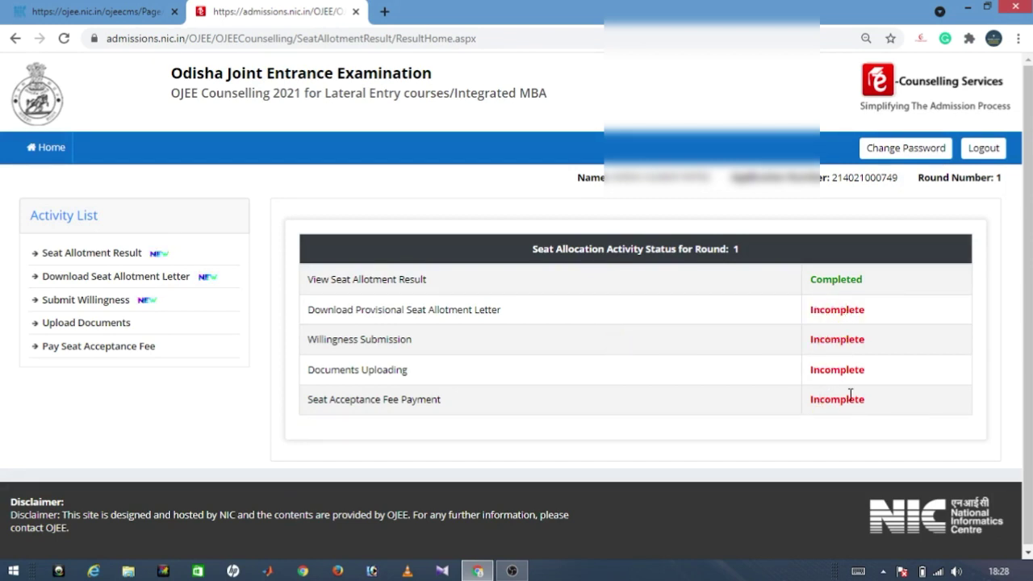
left_click(84, 256)
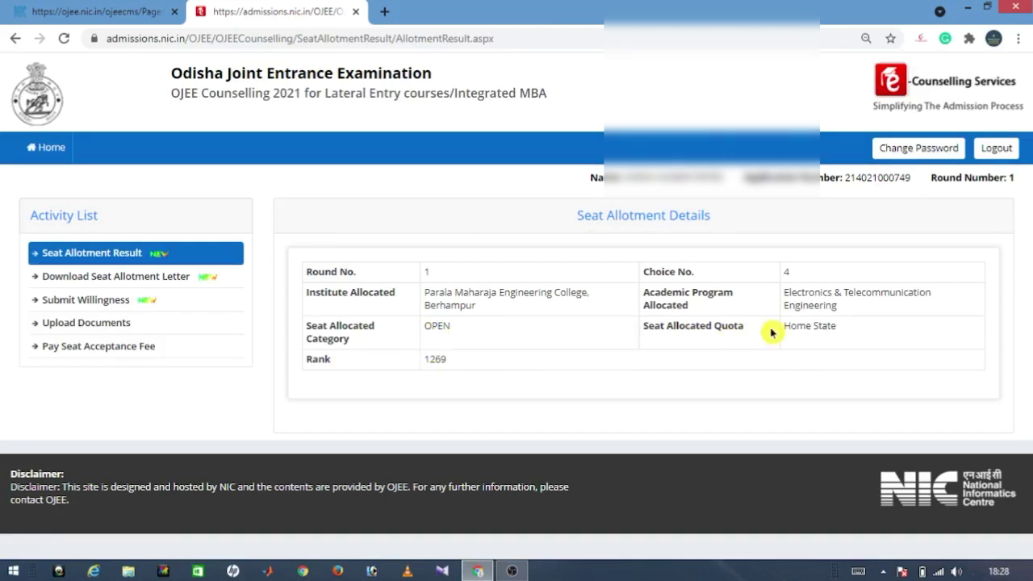
left_click(117, 282)
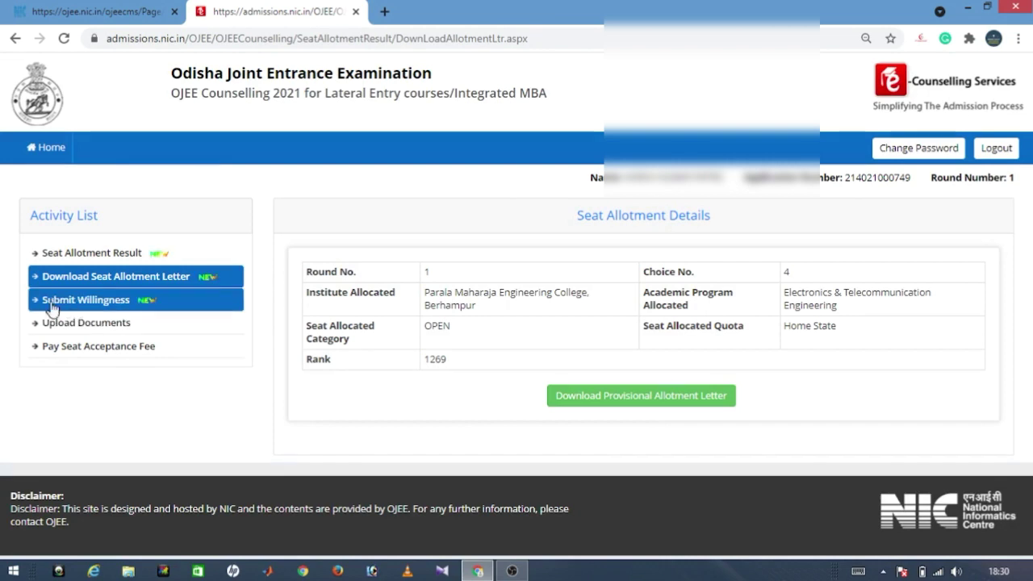
- Submit the willingness for further rounds as Float (Upgradation Allowed), entering the account password and confirming the submission
left_click(95, 303)
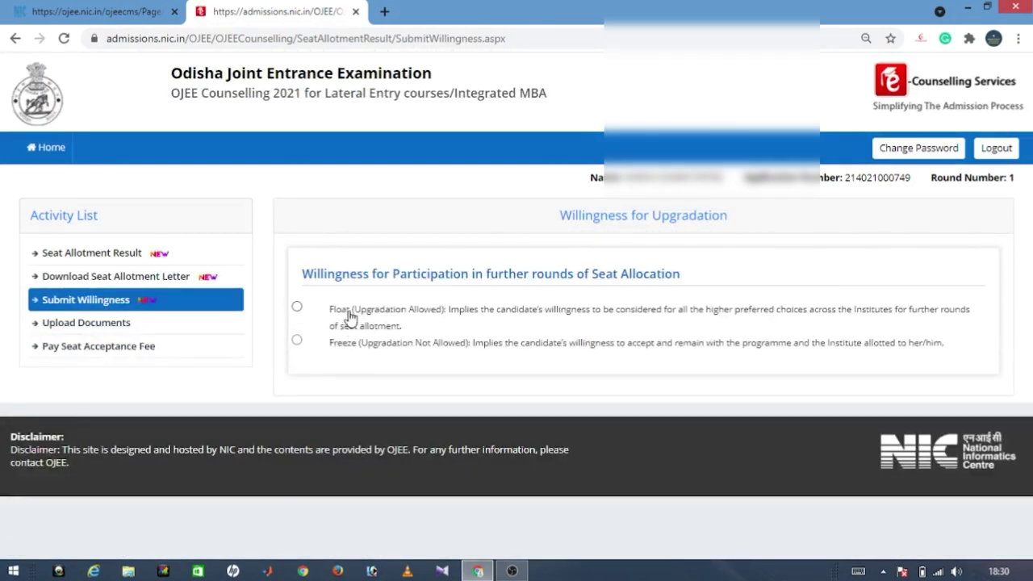
left_click(303, 309)
left_click(297, 311)
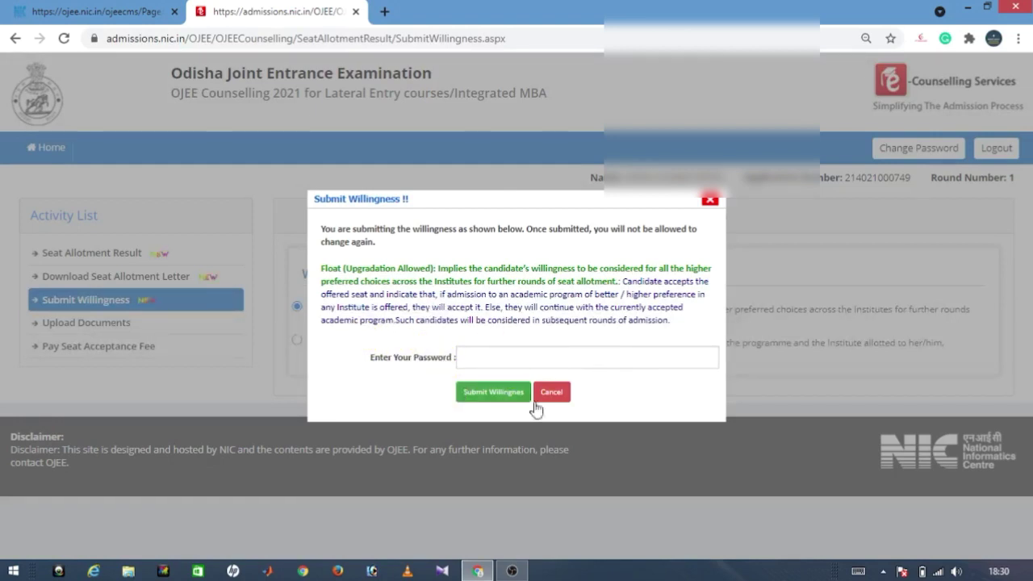
left_click(505, 395)
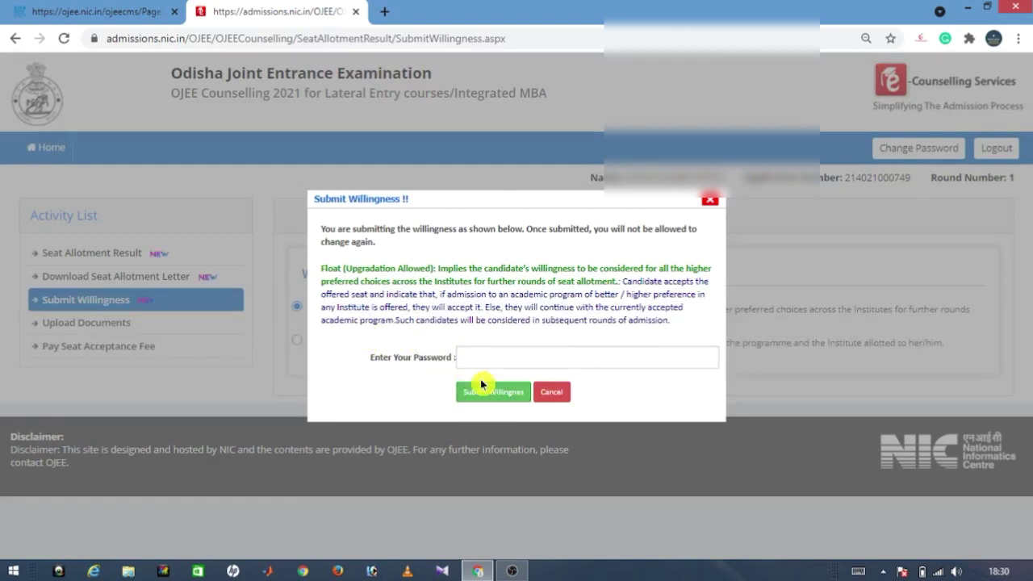
left_click(523, 358)
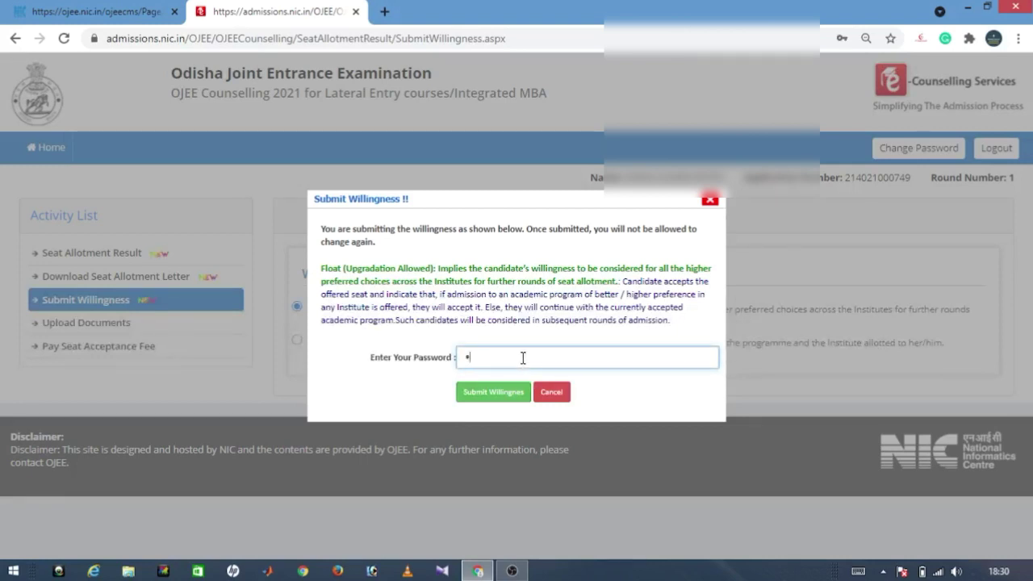
type("••••")
left_click(484, 395)
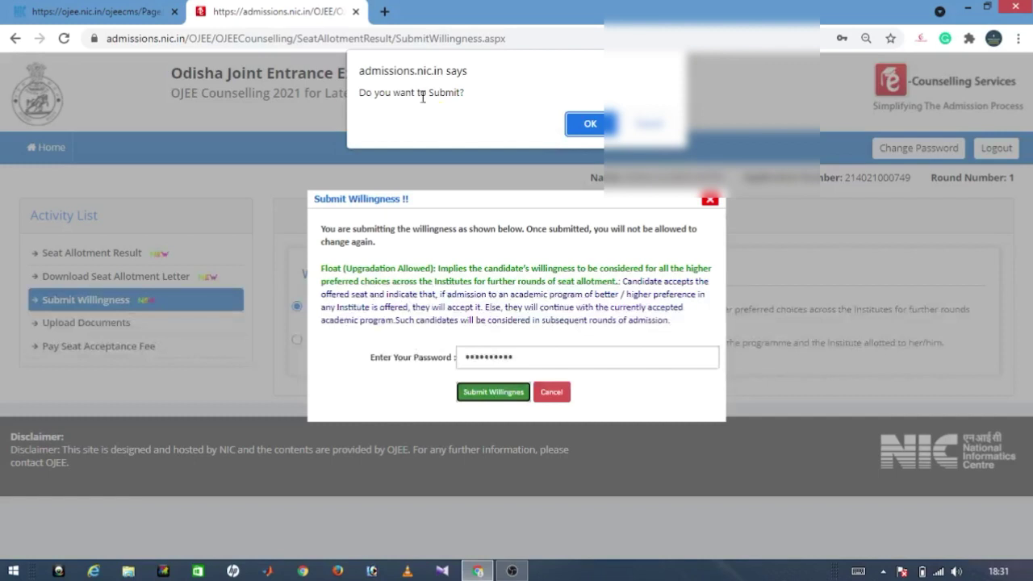
left_click(588, 129)
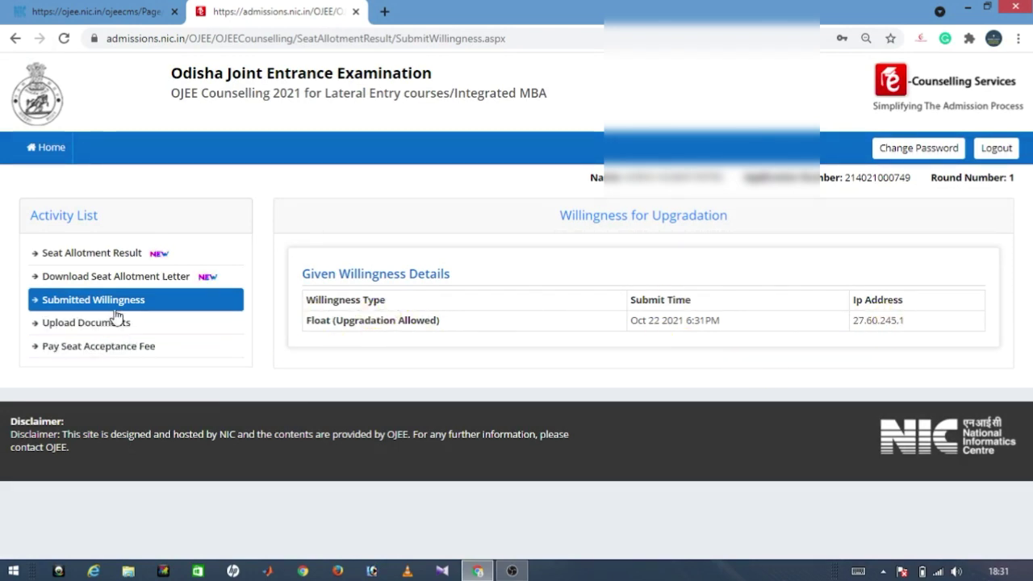
- Open the document upload page and review the required documents, their specifications and the Document Number/Id column
left_click(83, 324)
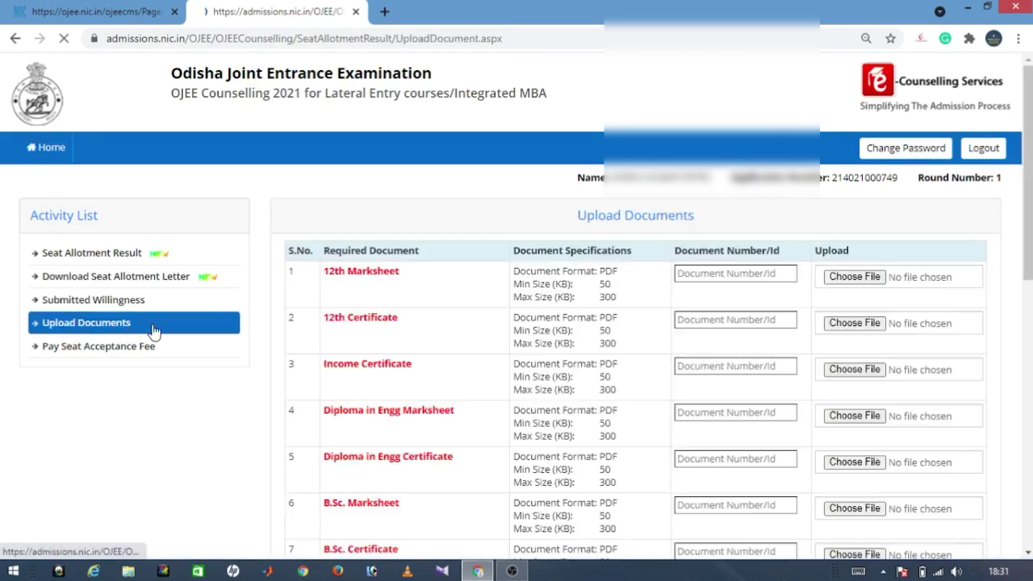
scroll(658, 310, "down", 3)
scroll(653, 314, "down", 5)
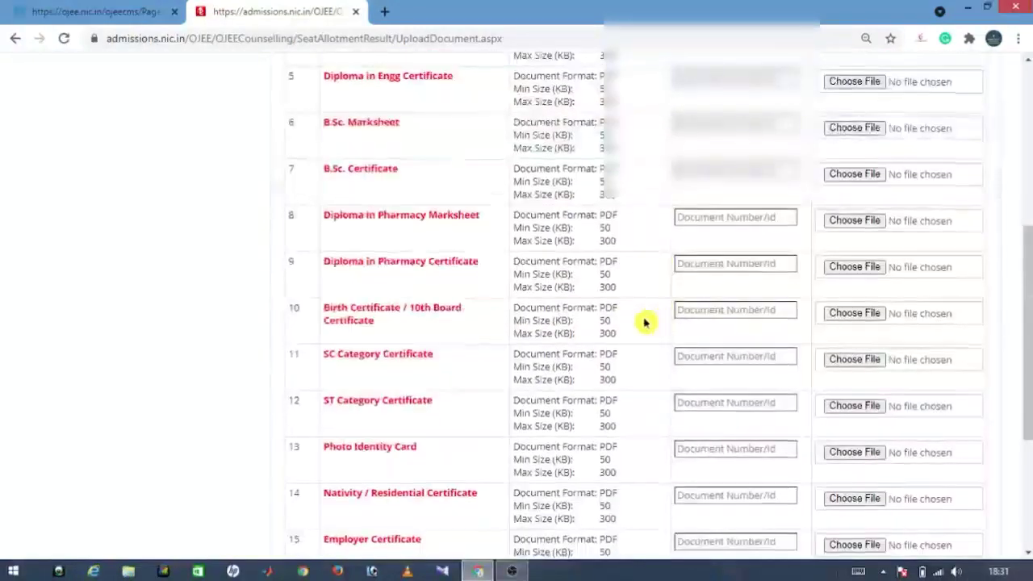
scroll(494, 360, "up", 2)
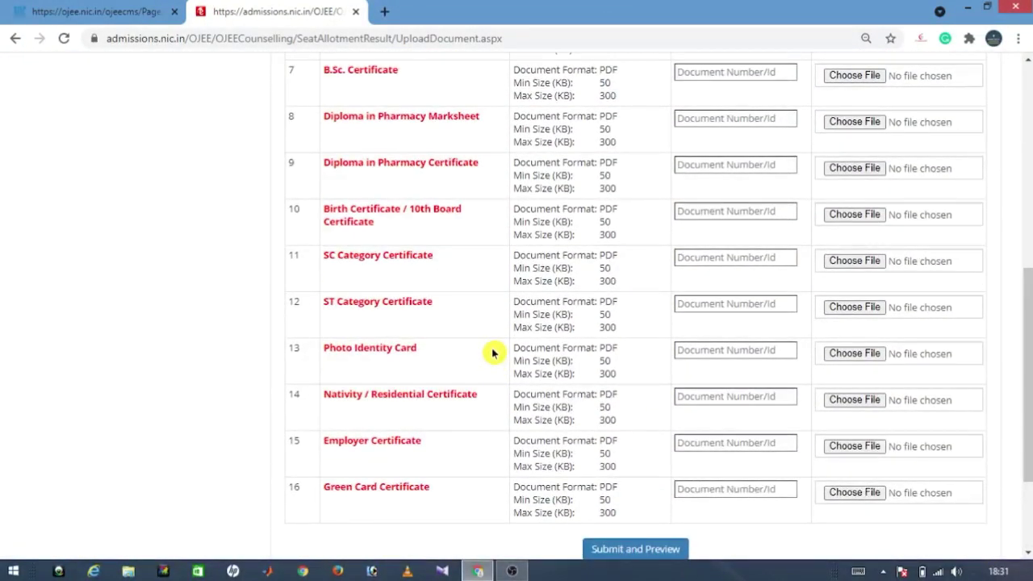
scroll(493, 353, "up", 5)
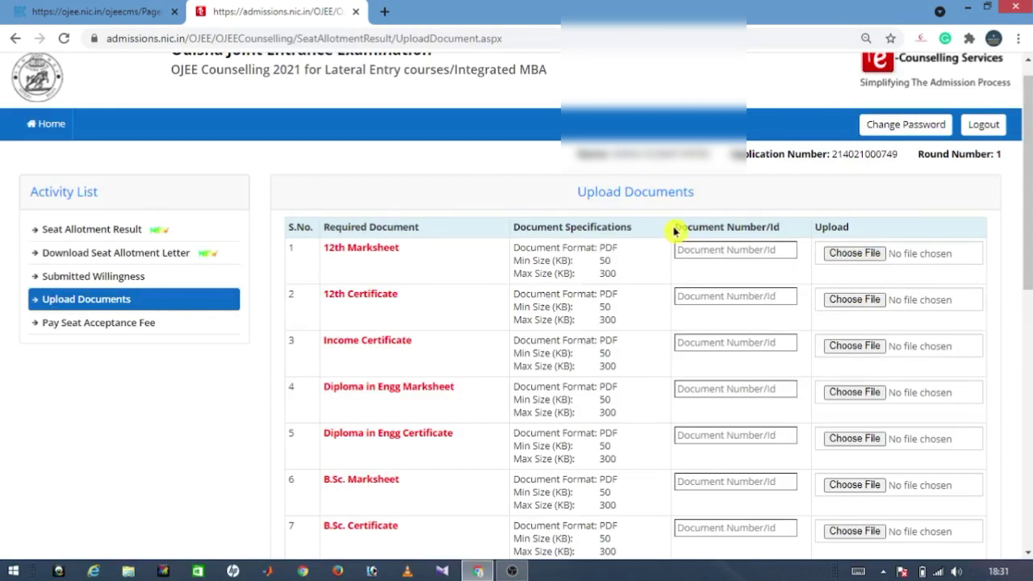
left_click_drag(675, 231, 773, 226)
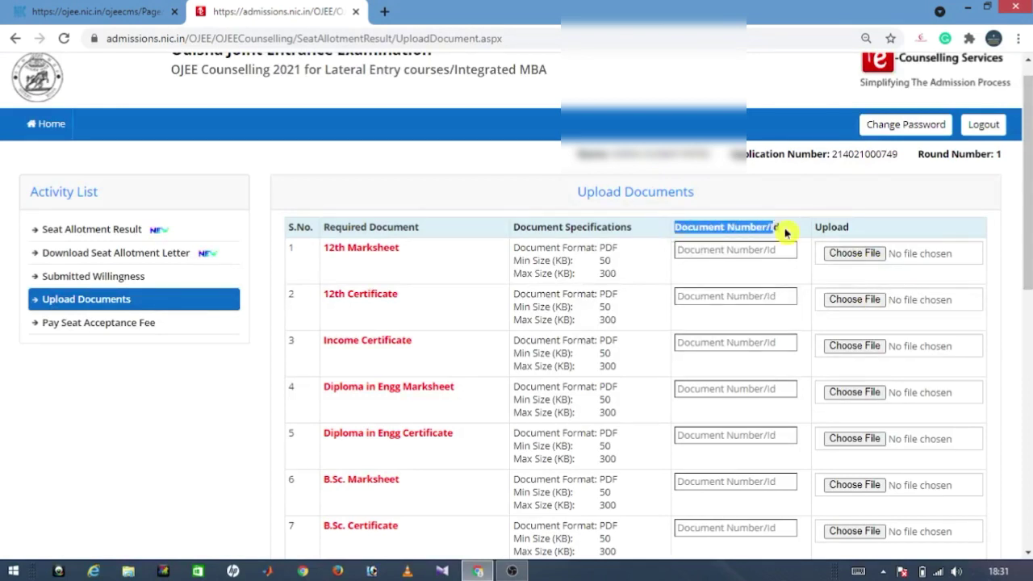
- Enter document numbers 1 to 5 for the 12th Marksheet, 12th Certificate, Income Certificate, Diploma in Engg Marksheet and Diploma in Engg Certificate
left_click(761, 249)
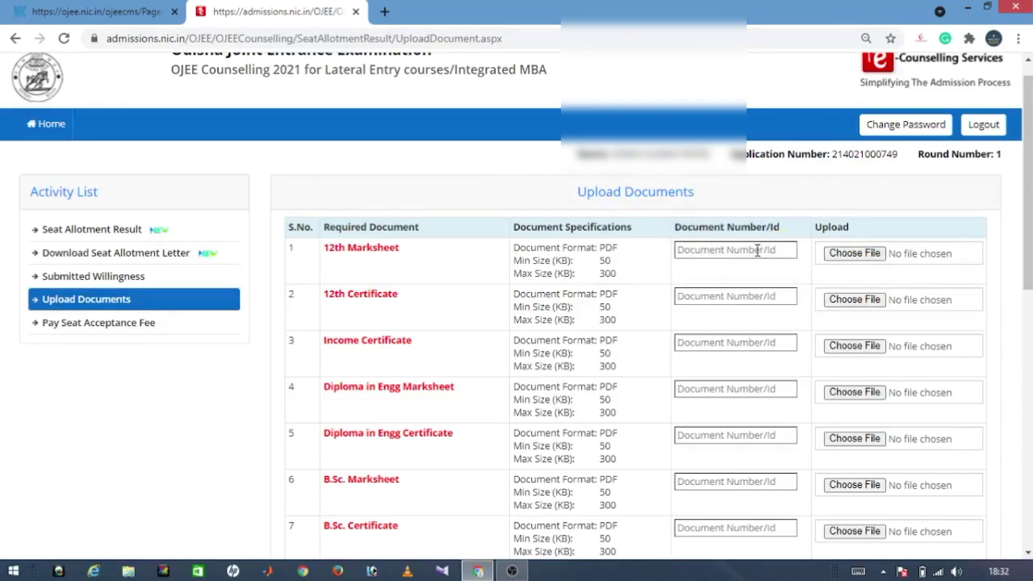
type("1")
left_click(734, 299)
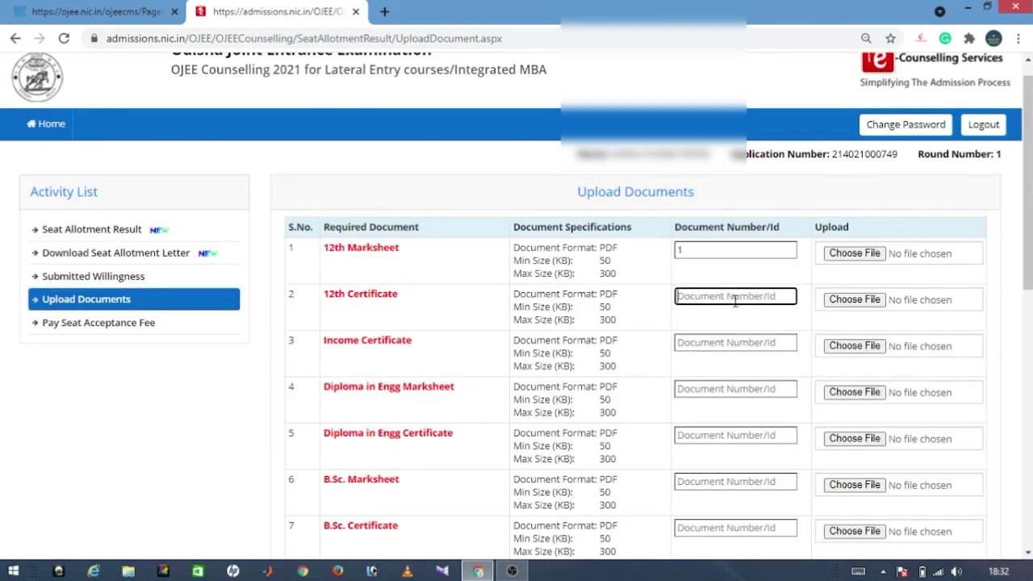
type("2")
left_click(732, 343)
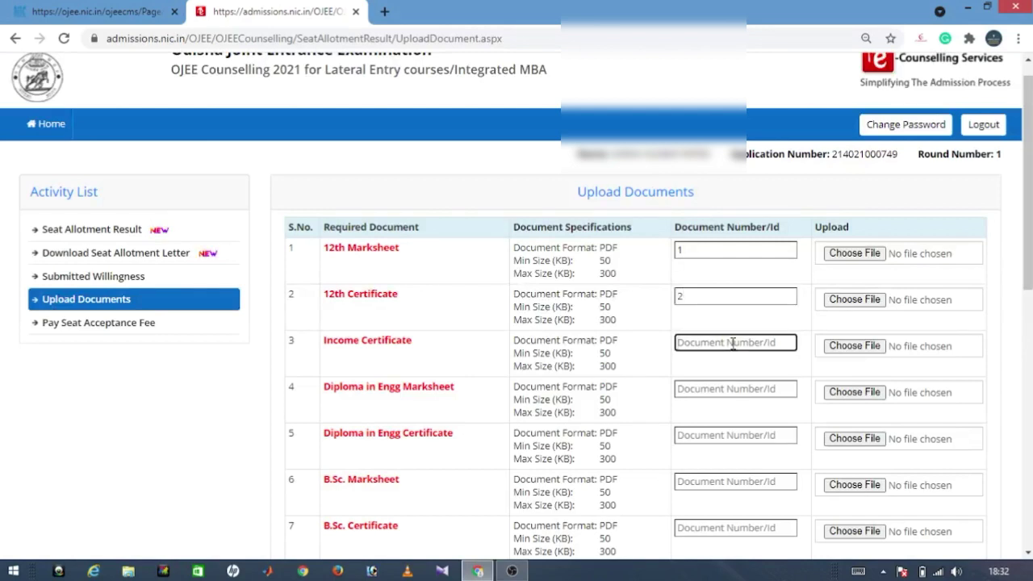
type("3")
left_click(730, 384)
type("4")
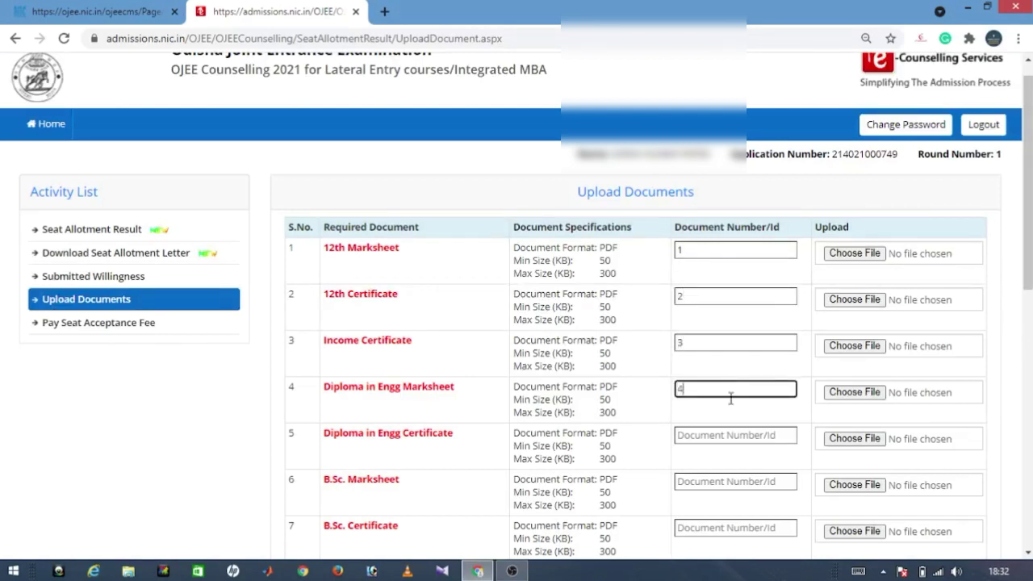
left_click(728, 435)
type("5")
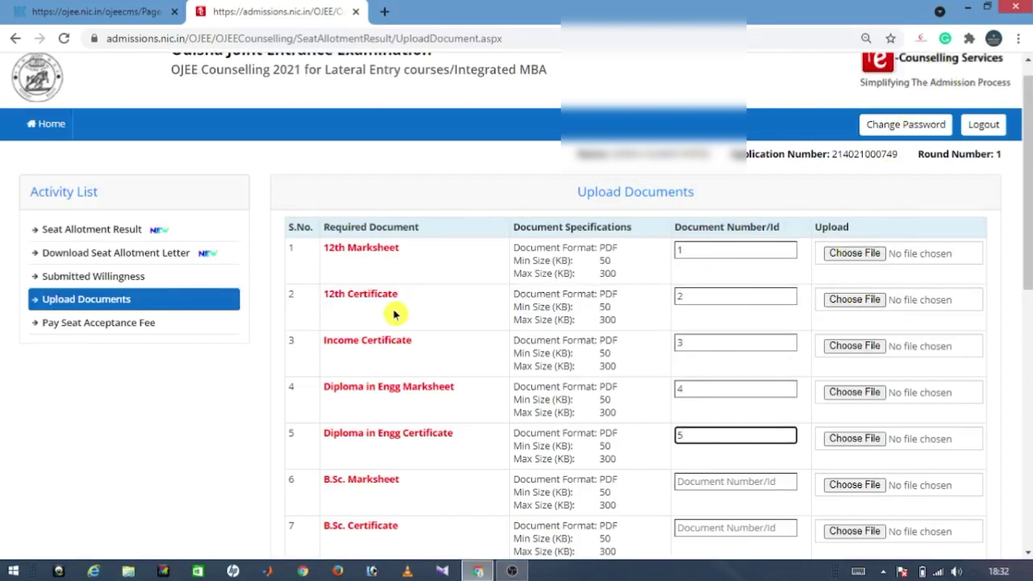
- Switch to the desktop, create a new DOCX document with its default name and open it in Microsoft Word
left_click(970, 10)
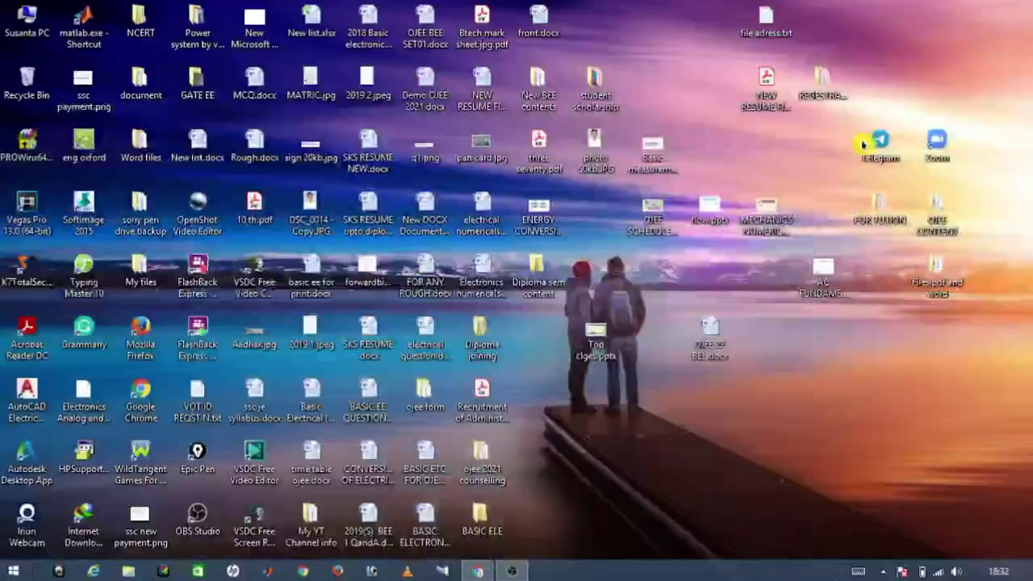
right_click(780, 159)
mouse_move(843, 318)
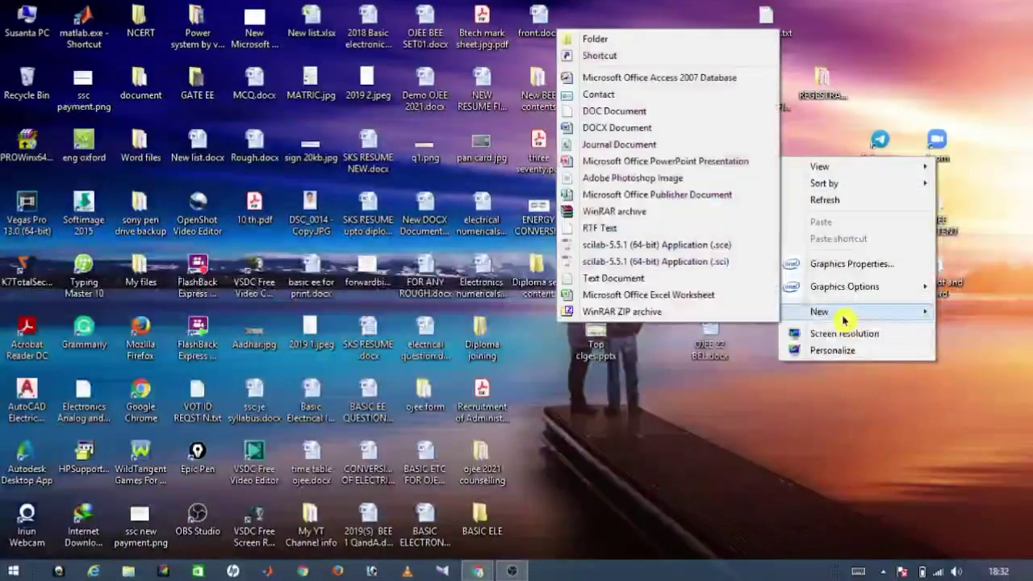
left_click(605, 129)
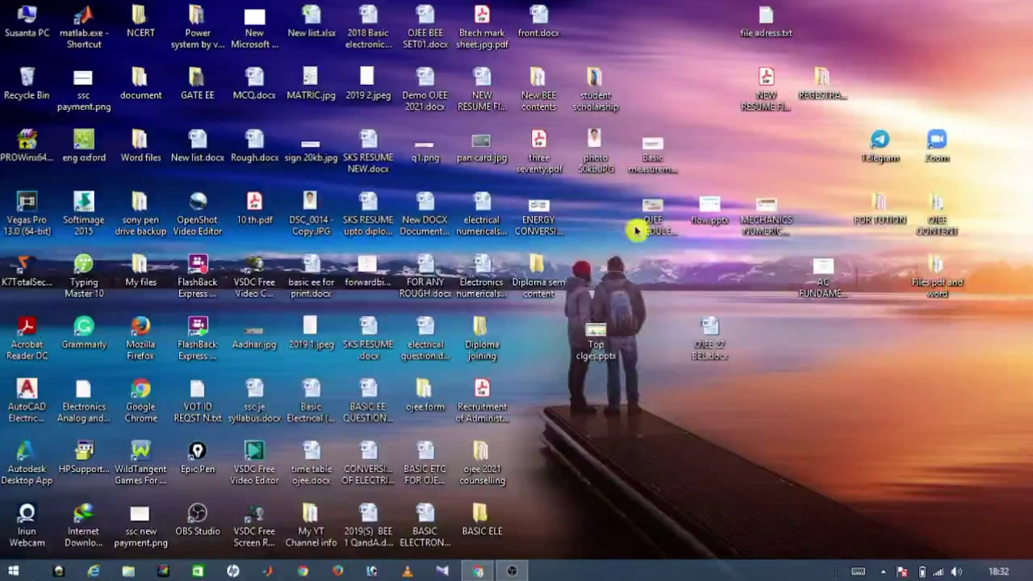
key("Return")
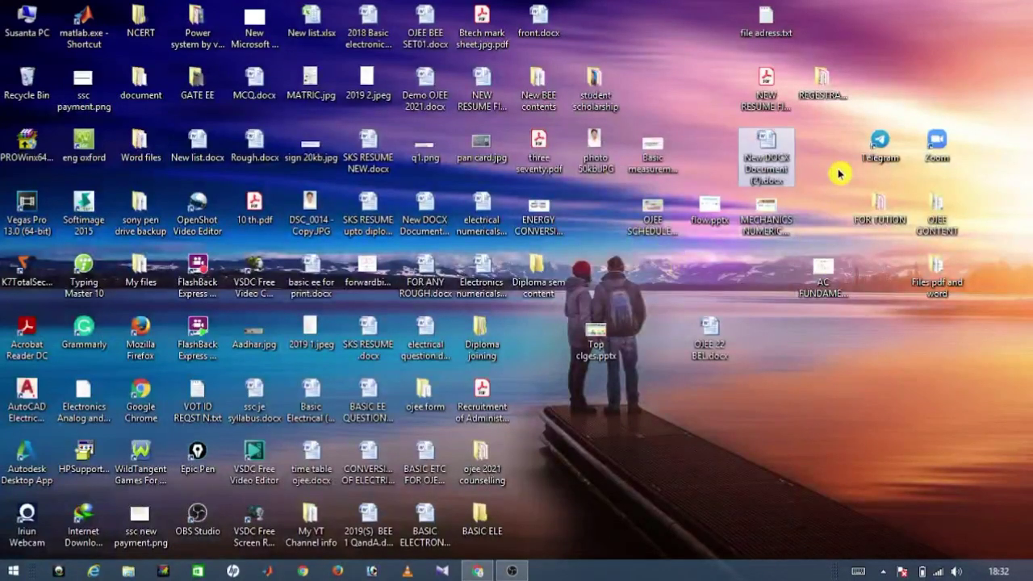
double_click(771, 157)
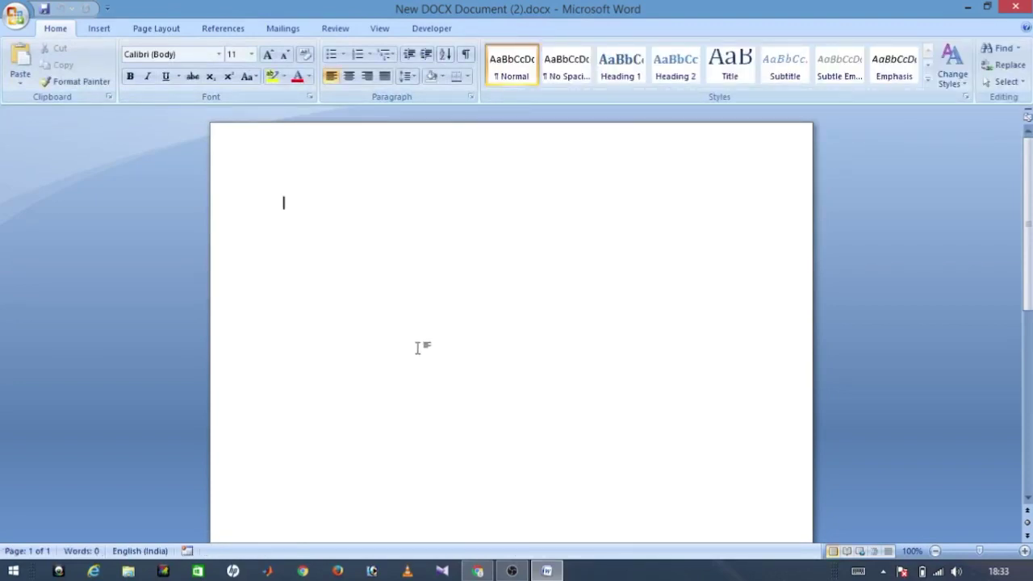
- Write "THIS DOCUMENT IS NOT REQUIRED" in the blank document, with a line break before "NOT REQUIRED"
type("HI")
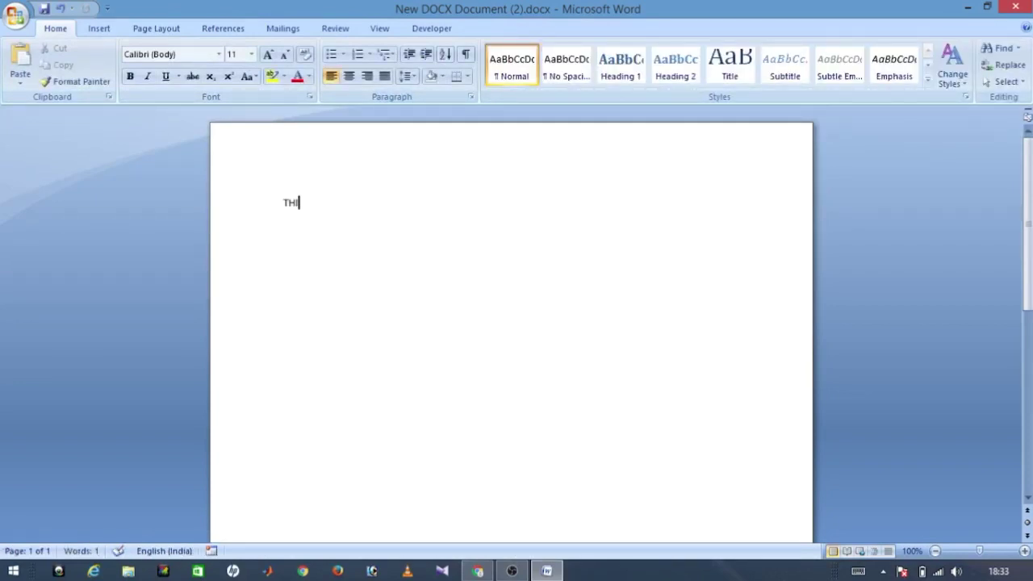
type("S DOCUMENT IS NOT REQUIRED")
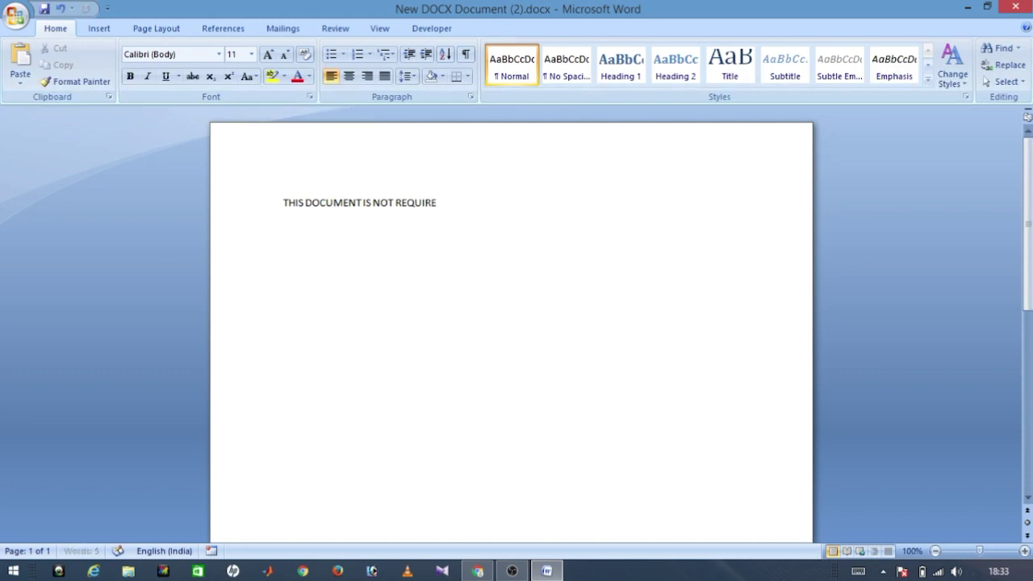
left_click(373, 205)
key("Return")
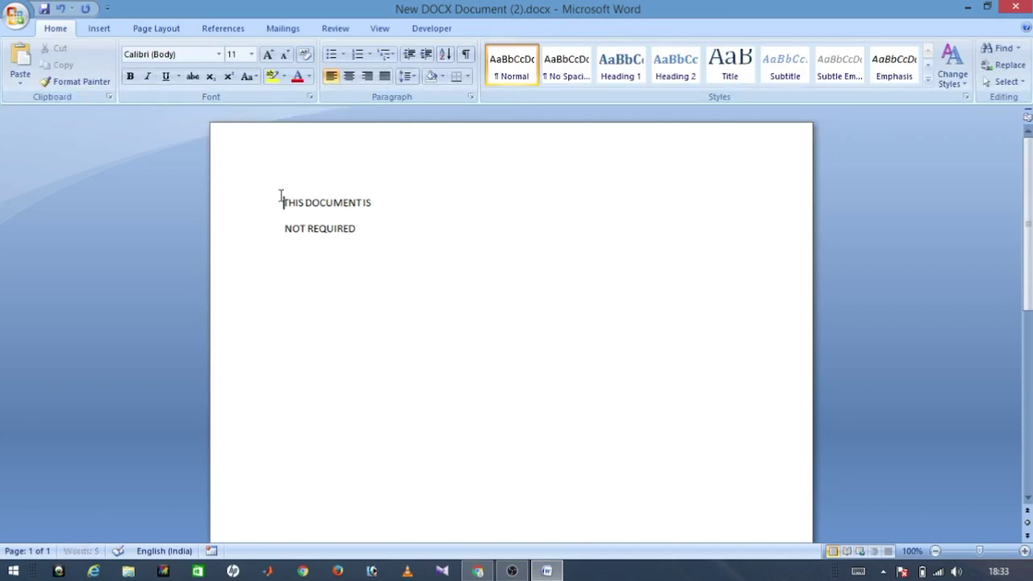
- Center both lines of text horizontally and insert seven blank lines above them to lower them on the page
left_click_drag(282, 196, 427, 239)
left_click(348, 77)
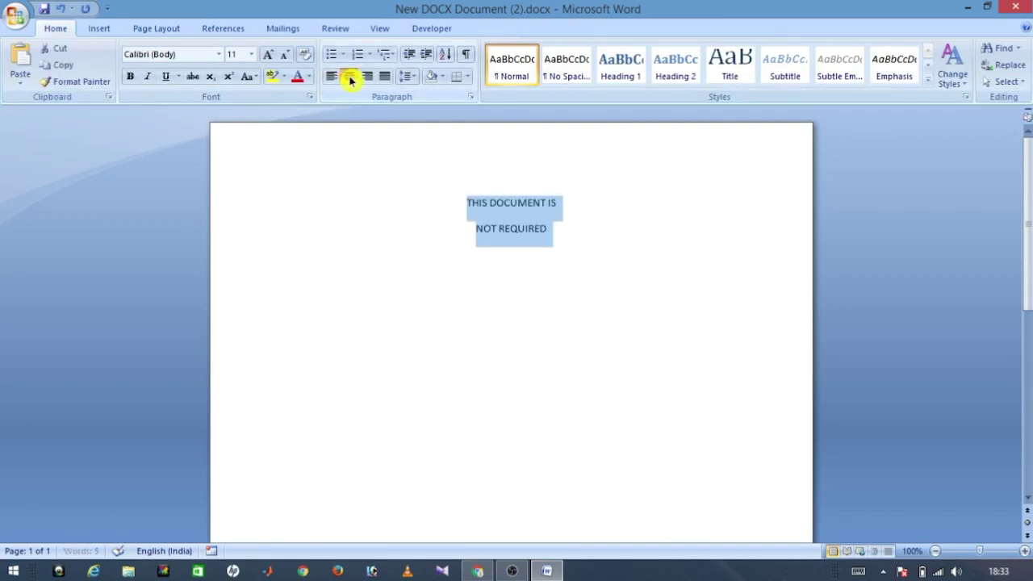
left_click(475, 168)
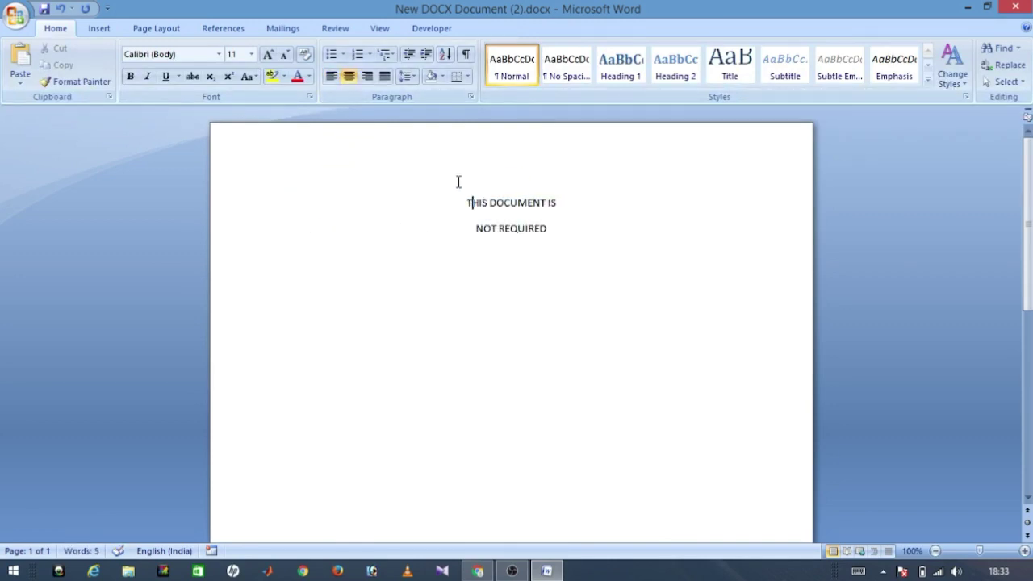
key("Return")
key("Return")
key("Return")
key("Return")
key("Return")
key("Return")
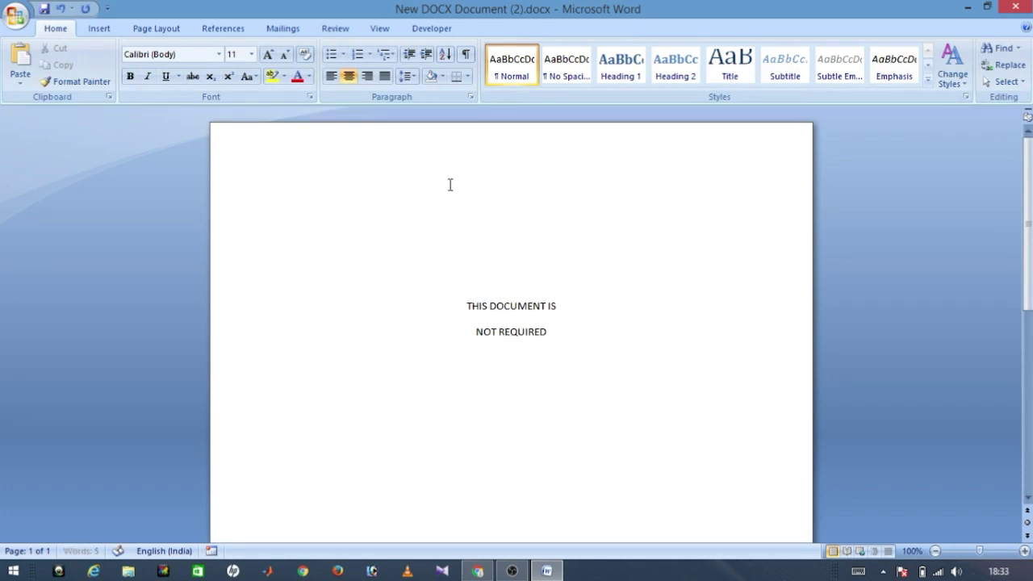
scroll(617, 266, "down", 3)
key("Return")
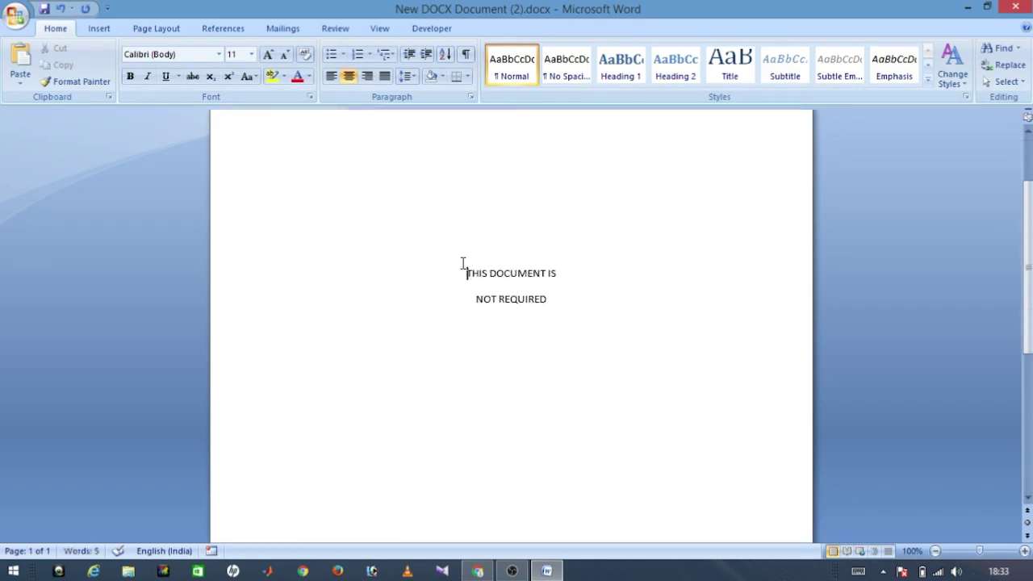
- Format "THIS DOCUMENT IS NOT REQUIRED" with font size 36, red colour and bold
left_click_drag(463, 263, 574, 317)
left_click(250, 57)
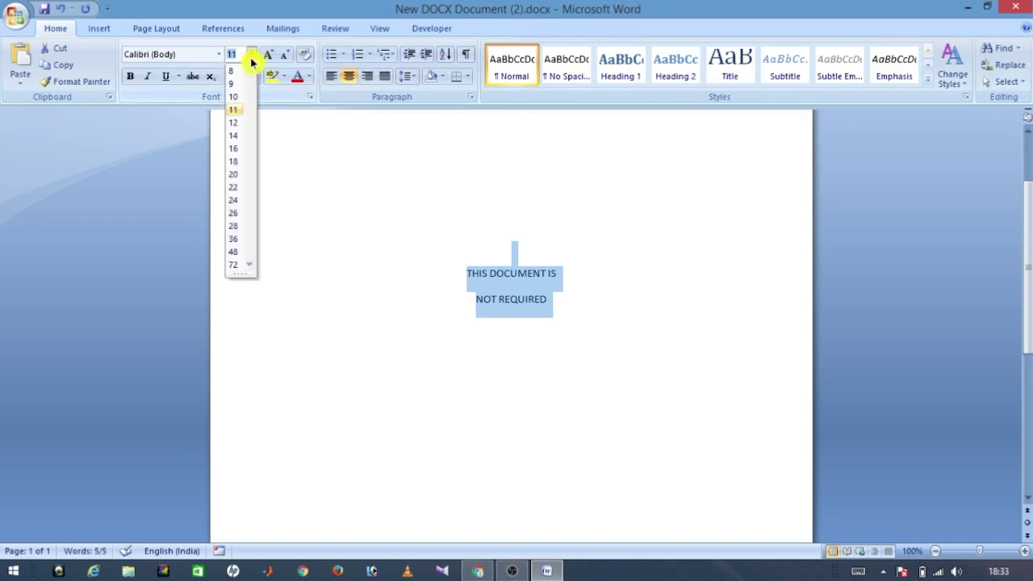
left_click(233, 238)
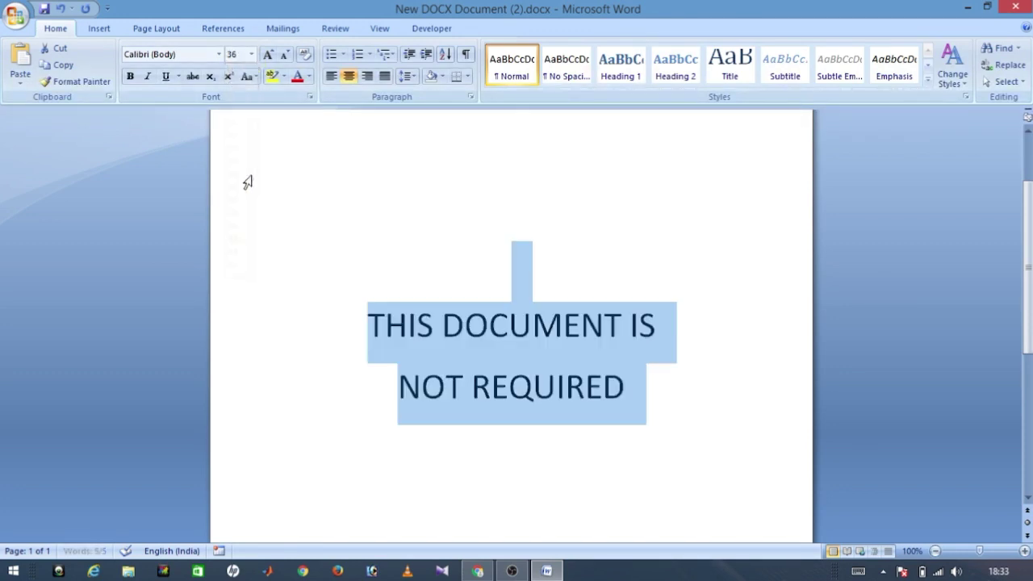
left_click(295, 79)
left_click(712, 214)
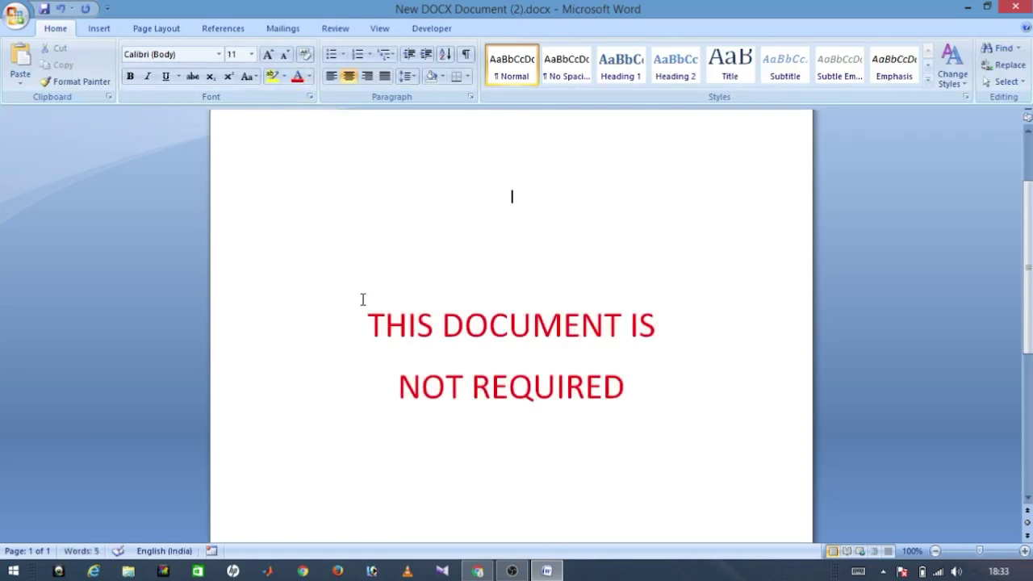
left_click_drag(362, 299, 594, 396)
left_click(130, 76)
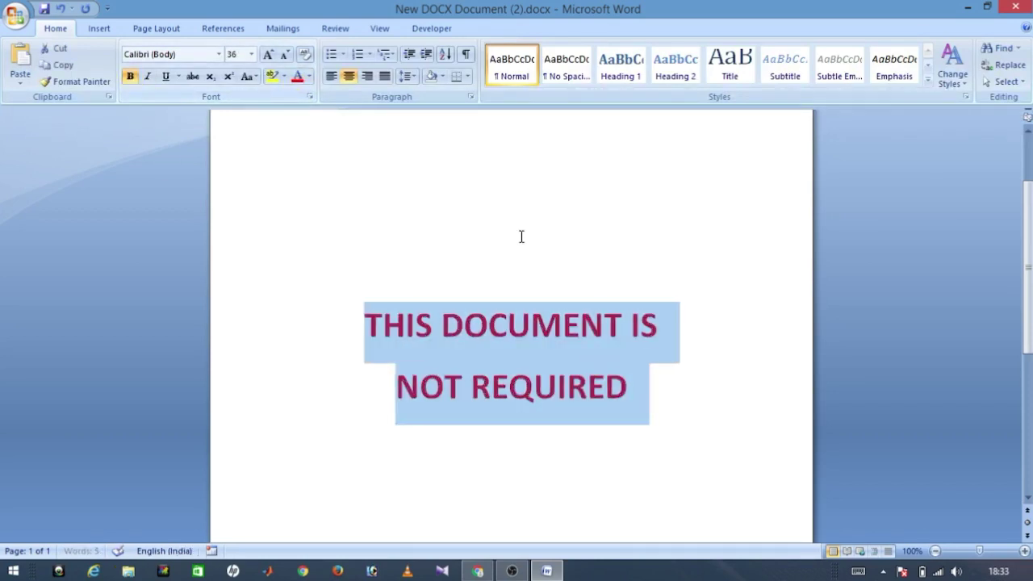
left_click(520, 237)
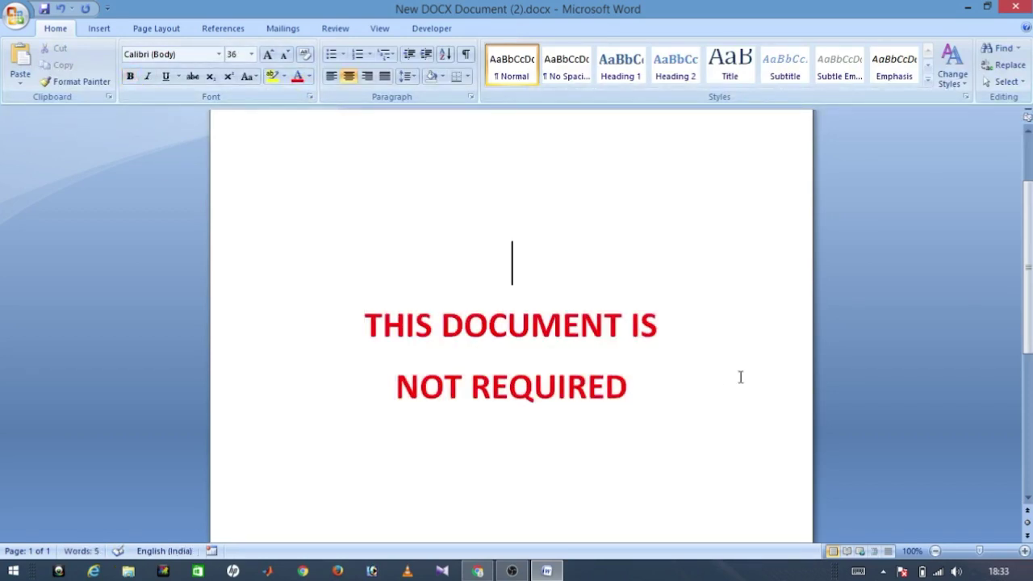
- Adjust the number of blank lines above the red text to fine-tune its vertical position on the page
key("Return")
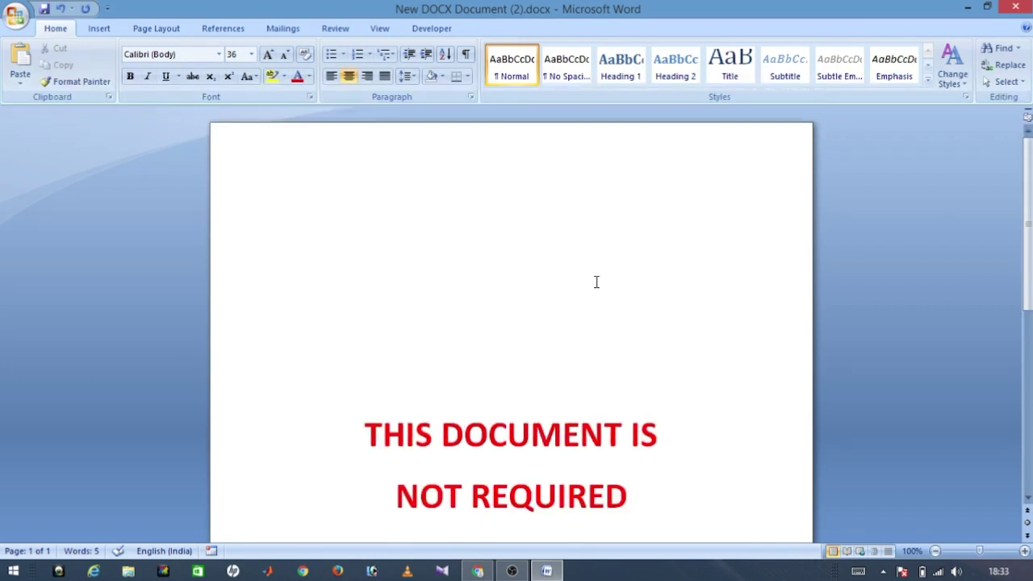
key("BackSpace")
key("BackSpace")
scroll(583, 301, "down", 3)
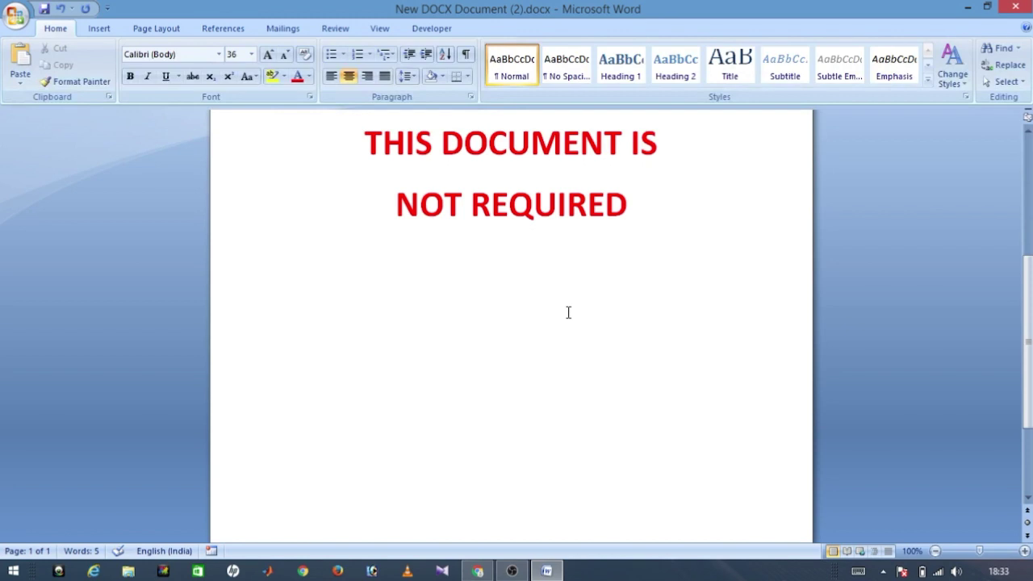
scroll(568, 313, "up", 2)
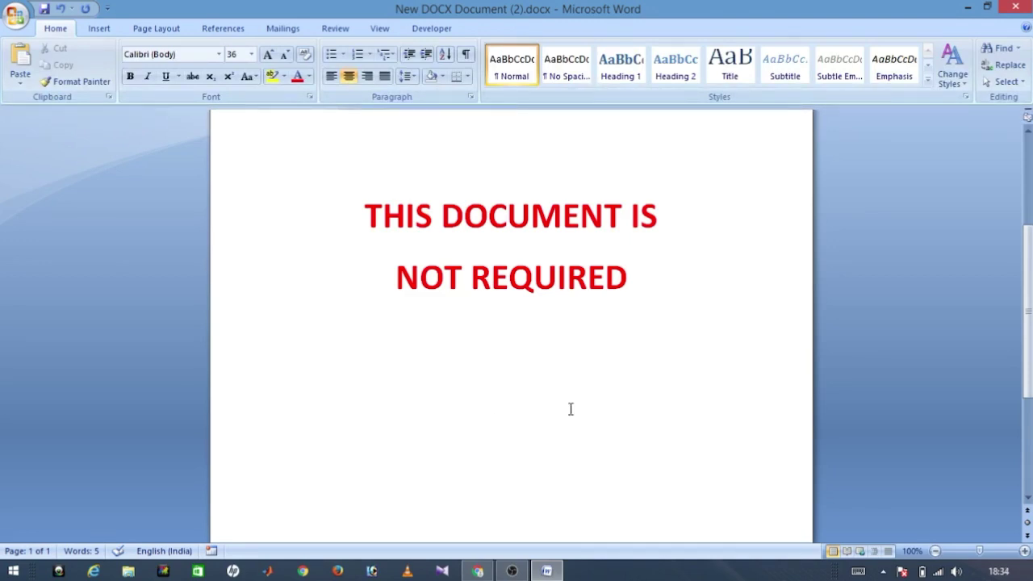
- Switch to the Upload Documents page in Chrome and examine the 12th Marksheet, 12th Certificate and Income Certificate rows with their file size limits
left_click(472, 487)
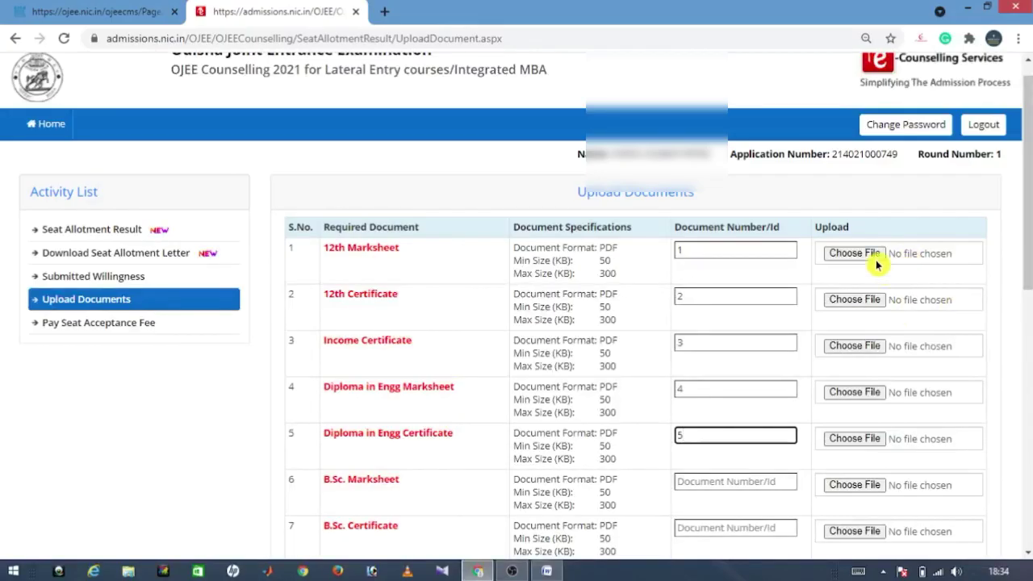
left_click_drag(325, 248, 407, 250)
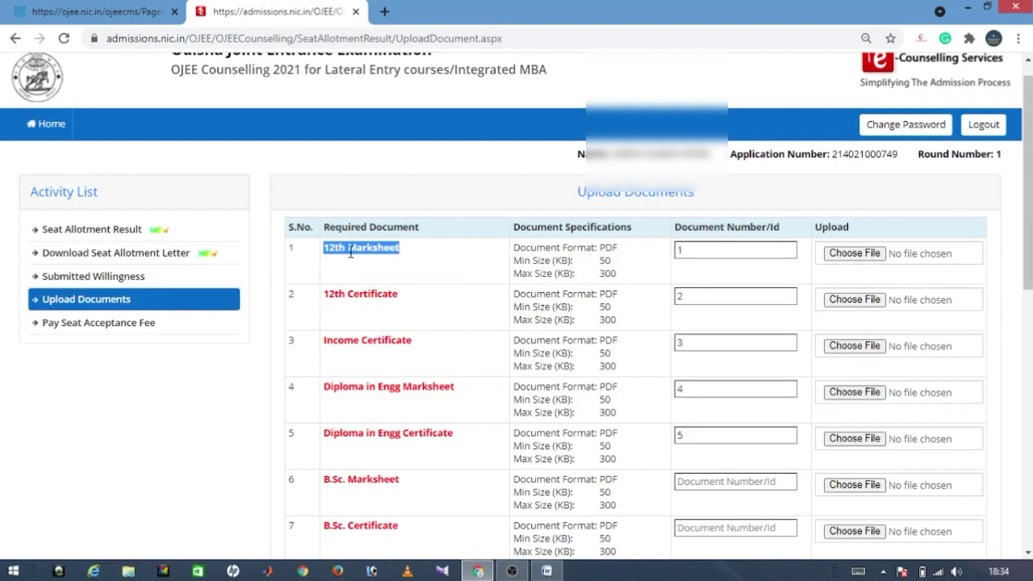
left_click_drag(327, 295, 389, 294)
left_click(429, 286)
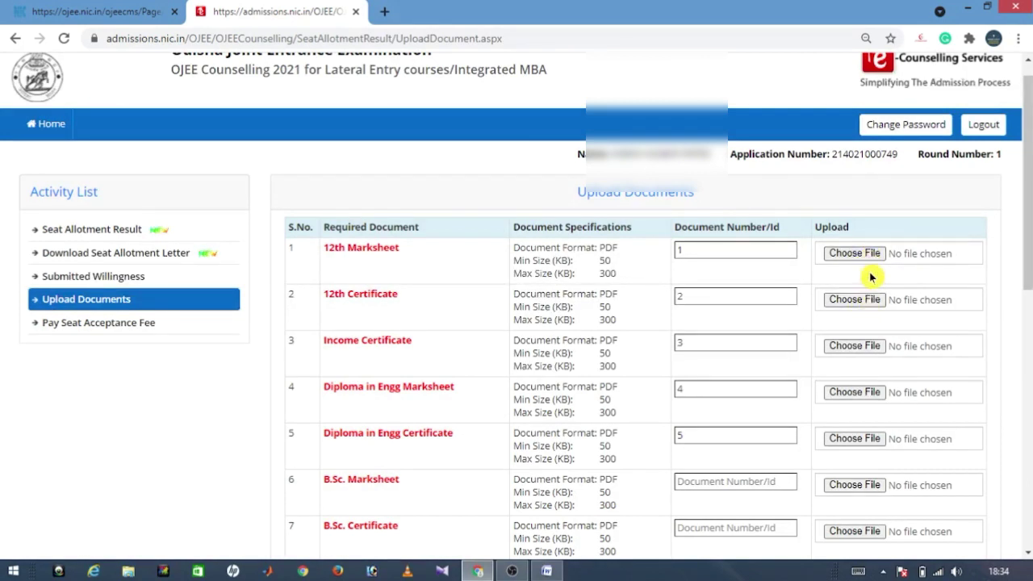
left_click_drag(598, 261, 627, 267)
left_click(627, 267)
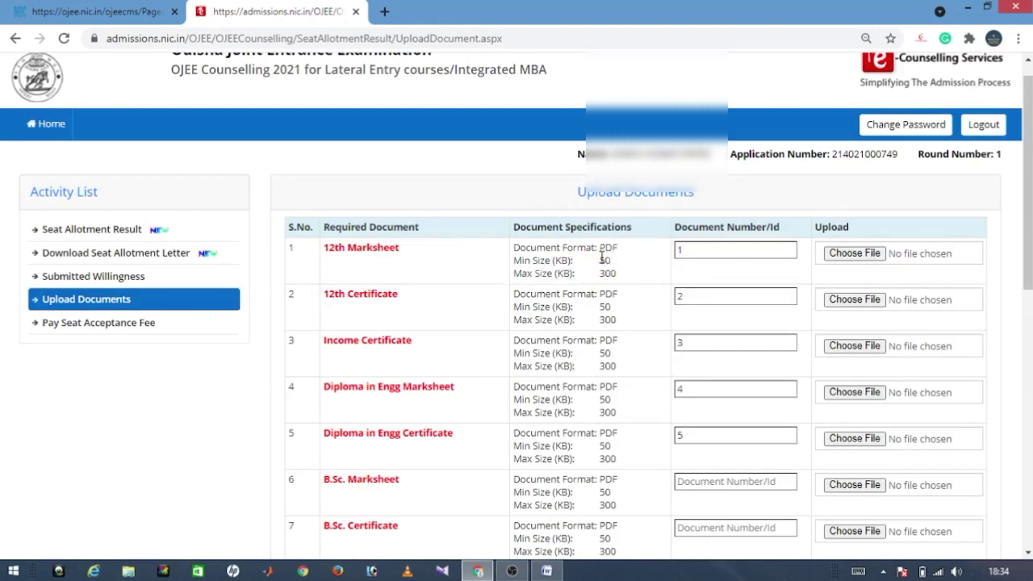
left_click_drag(603, 262, 622, 276)
left_click(610, 266)
scroll(472, 368, "down", 1)
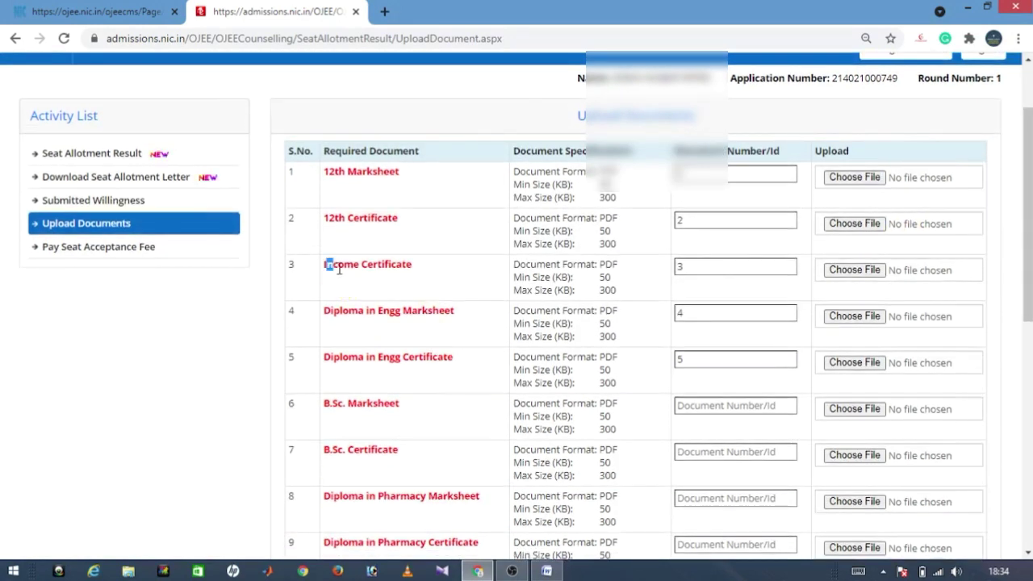
left_click_drag(327, 264, 439, 278)
left_click(495, 282)
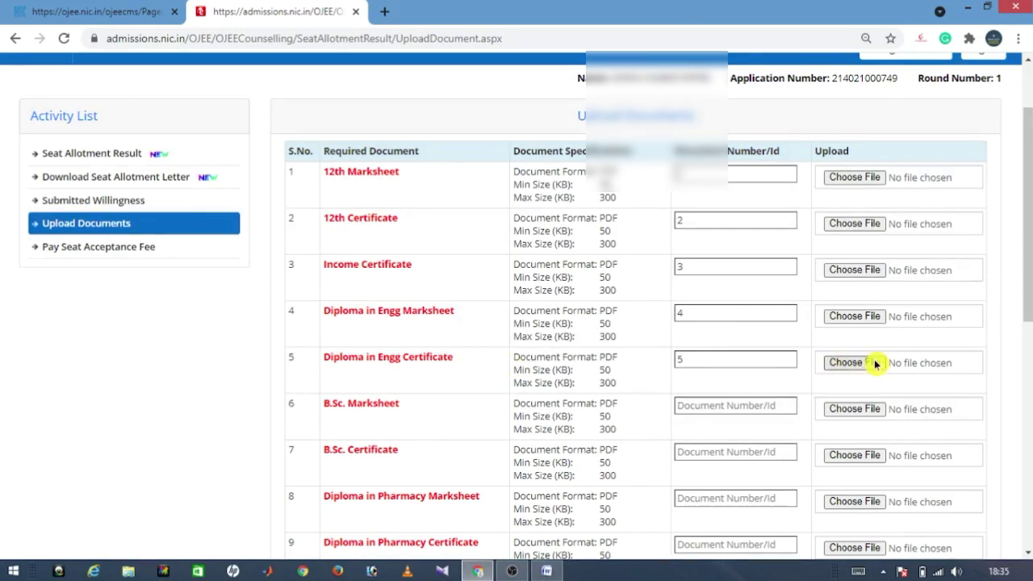
- Enter document numbers 6 to 8 for the B.Sc. Marksheet, B.Sc. Certificate and Diploma in Pharmacy Marksheet
scroll(333, 292, "down", 2)
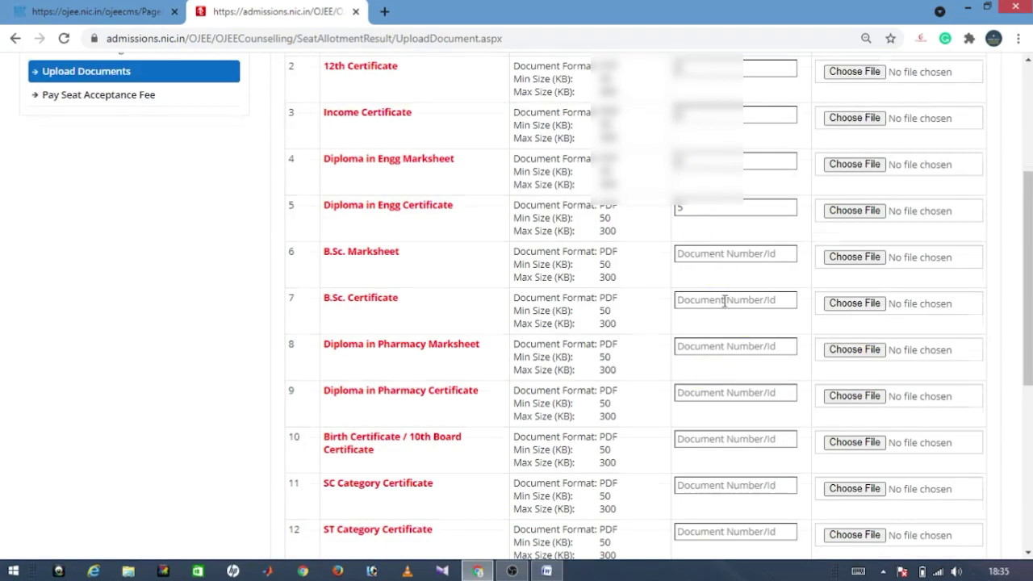
scroll(726, 299, "up", 3)
scroll(759, 313, "down", 4)
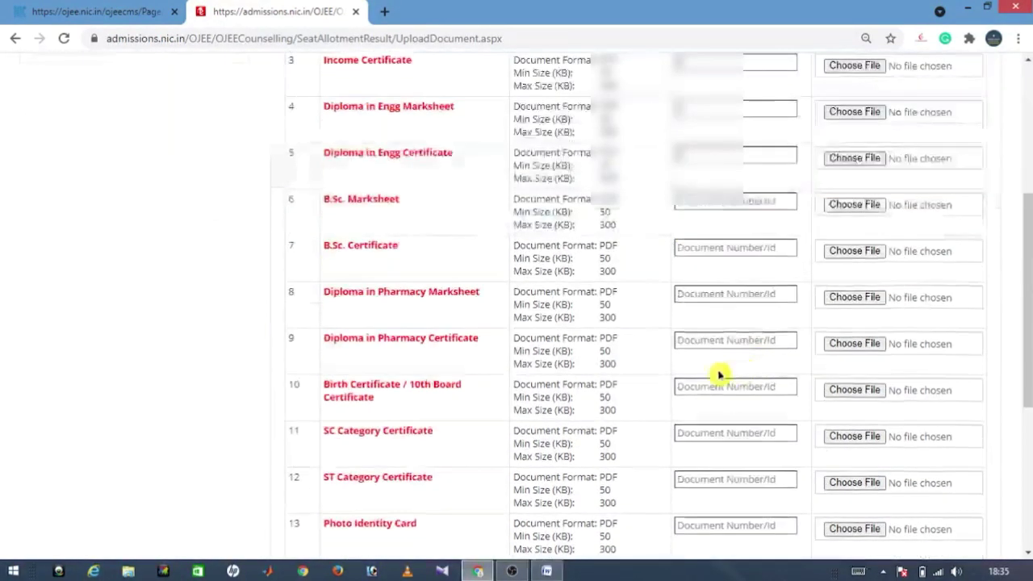
left_click(695, 203)
type("6")
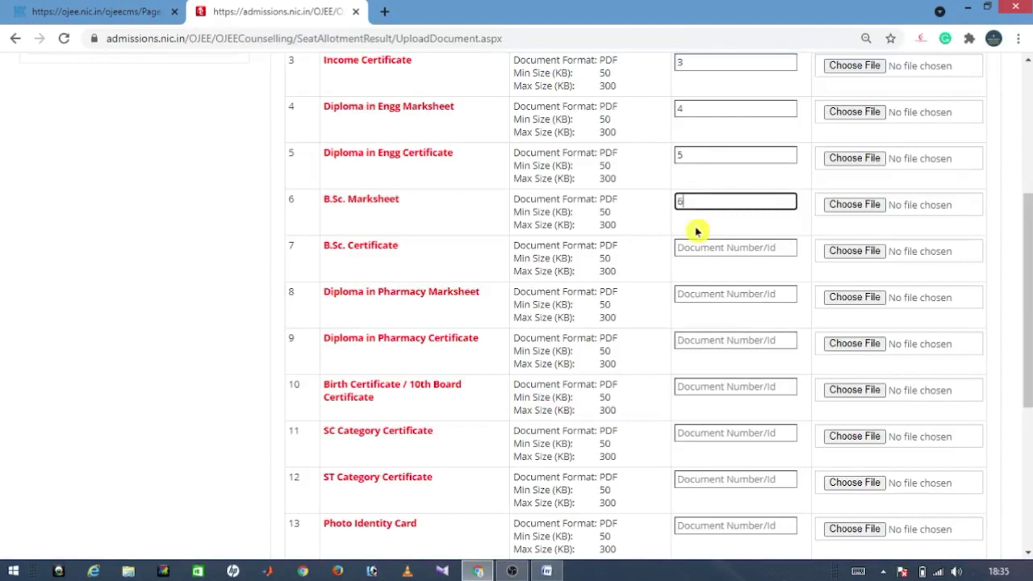
left_click(708, 251)
type("7")
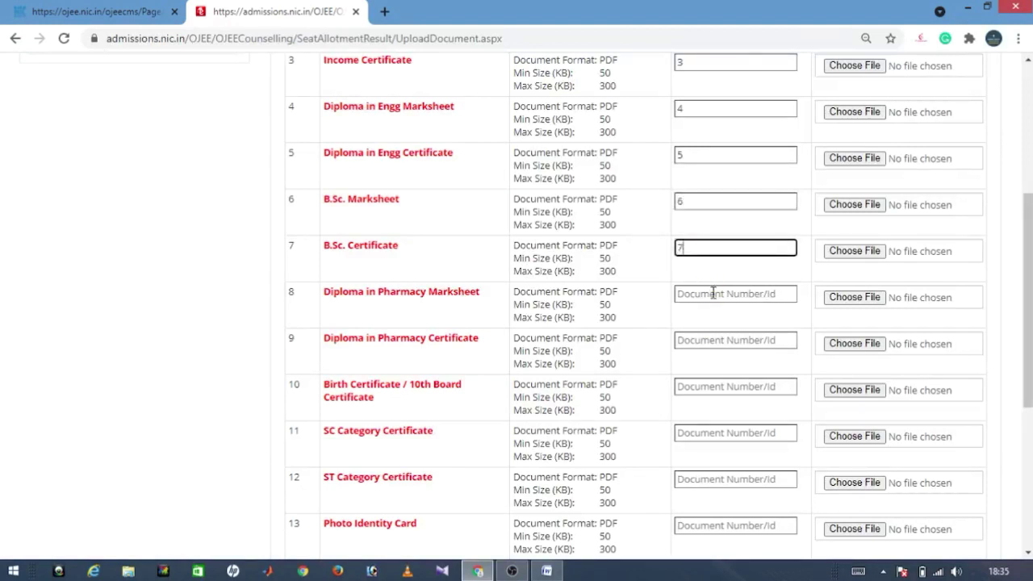
left_click(713, 294)
type("8")
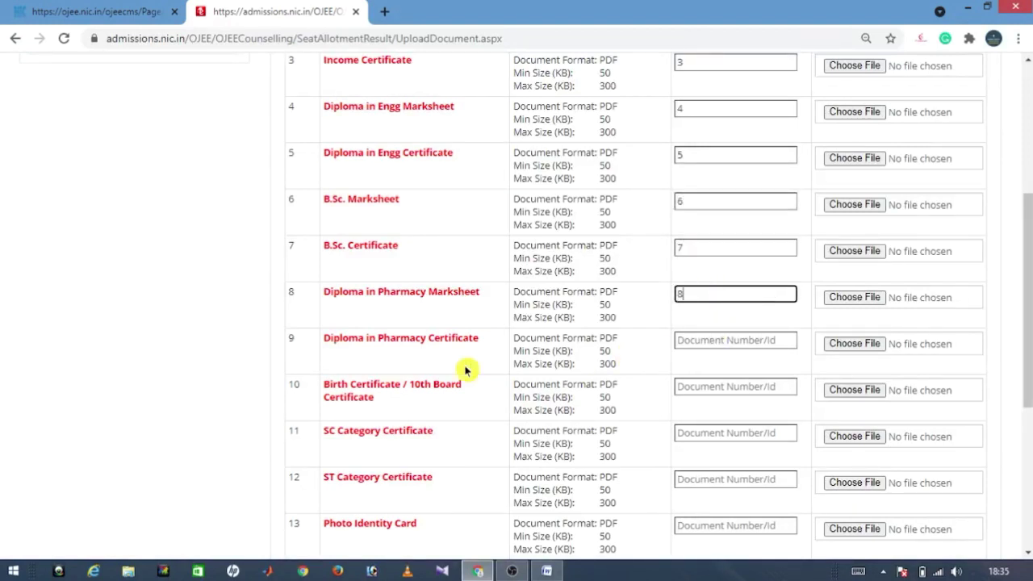
- Review the remaining required documents, including the Birth / 10th Board, Photo Identity Card, Nativity / Residential and Employer Certificate rows
scroll(393, 360, "down", 1)
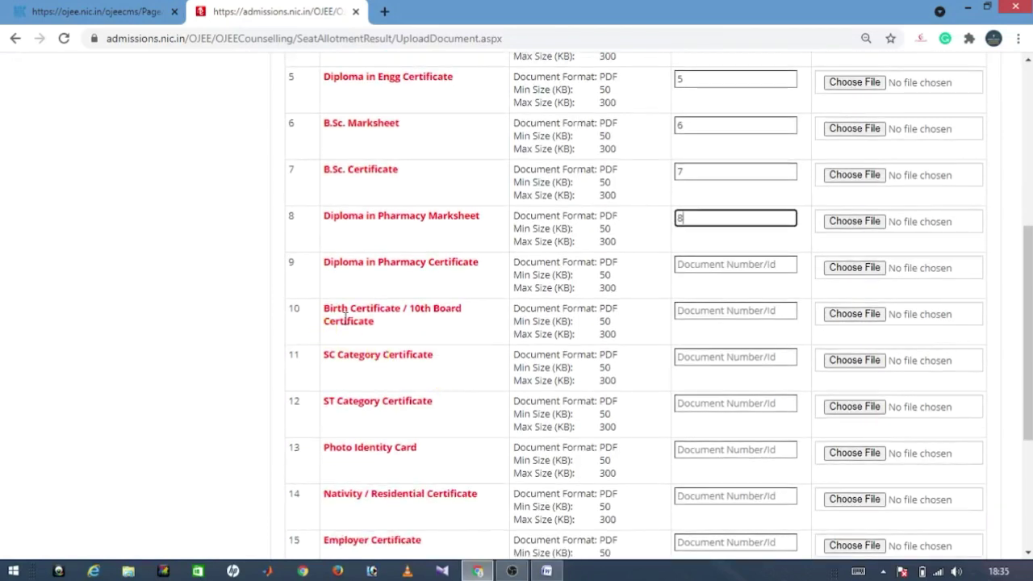
left_click_drag(337, 308, 431, 328)
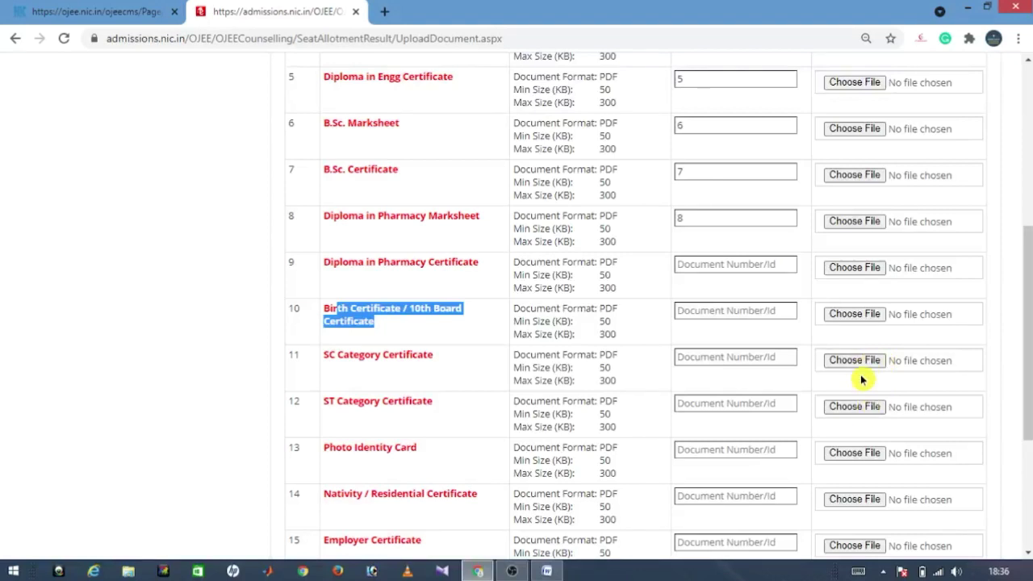
scroll(650, 445, "down", 2)
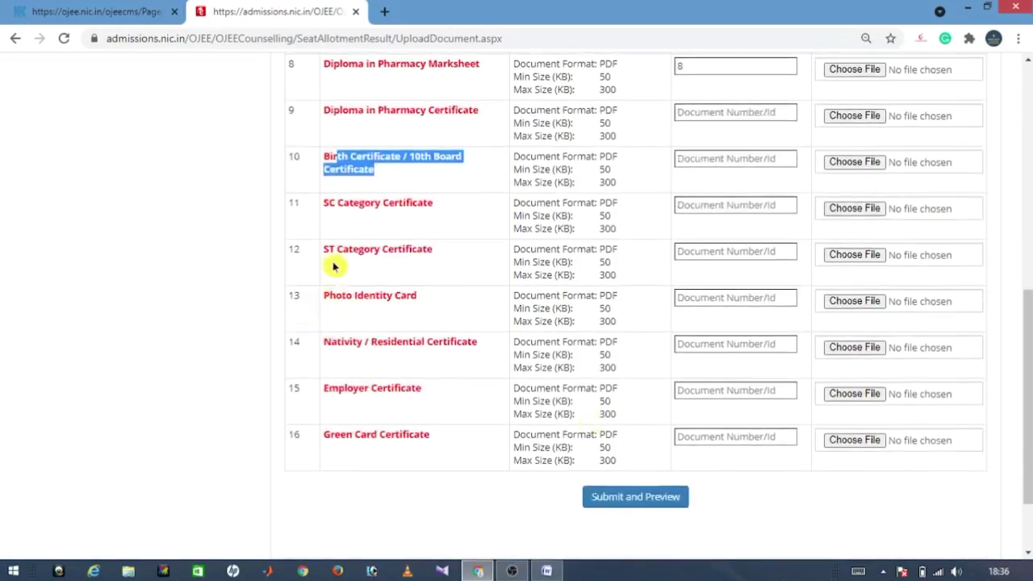
left_click_drag(330, 295, 419, 300)
left_click(438, 318)
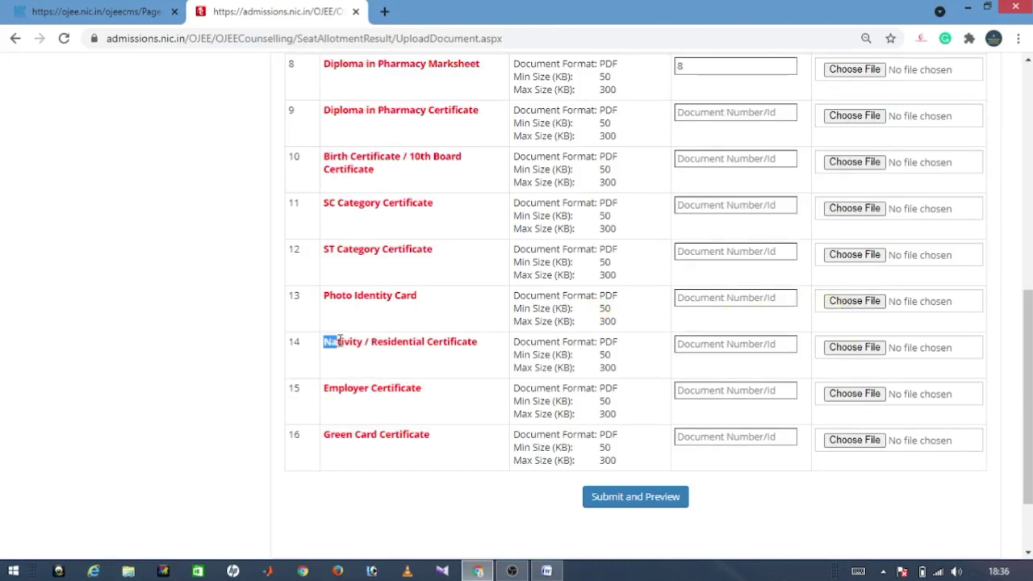
left_click_drag(339, 340, 454, 341)
left_click(457, 357)
left_click(449, 357)
left_click_drag(325, 387, 377, 389)
left_click(458, 401)
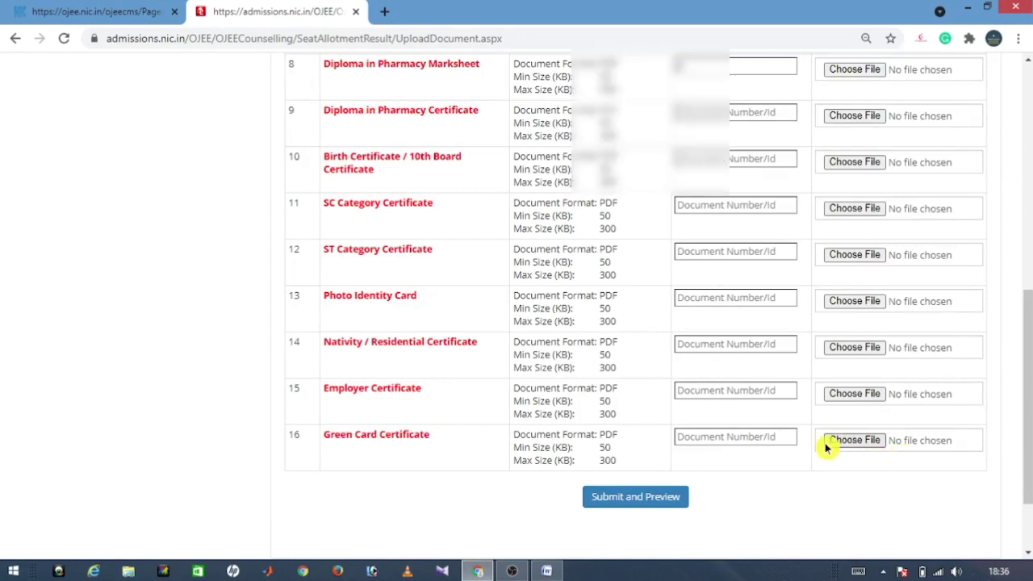
- Go back to the earlier rows and examine the Income Certificate and Diploma in Engg Marksheet upload requirements
scroll(863, 454, "up", 7)
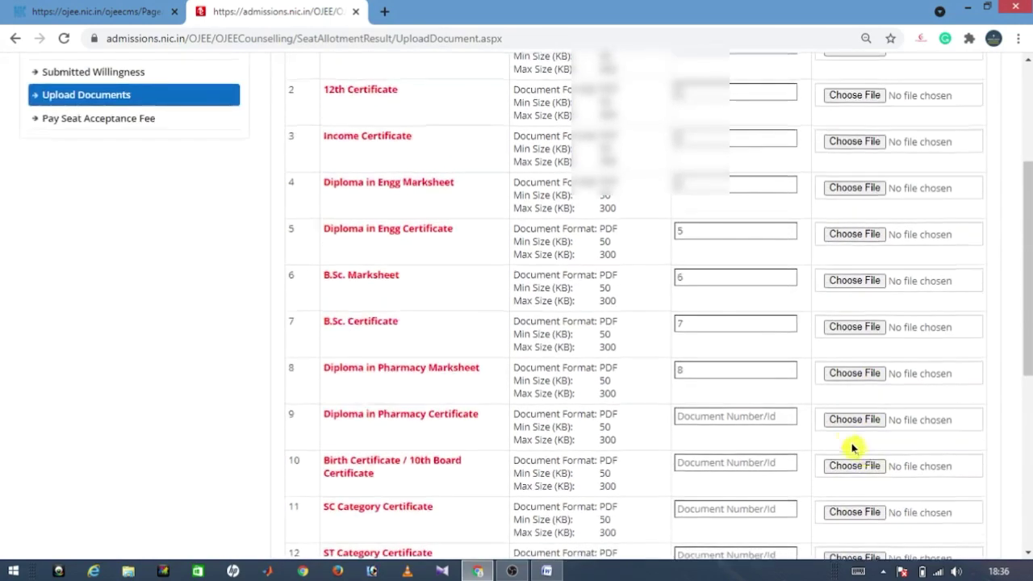
scroll(456, 342, "down", 2)
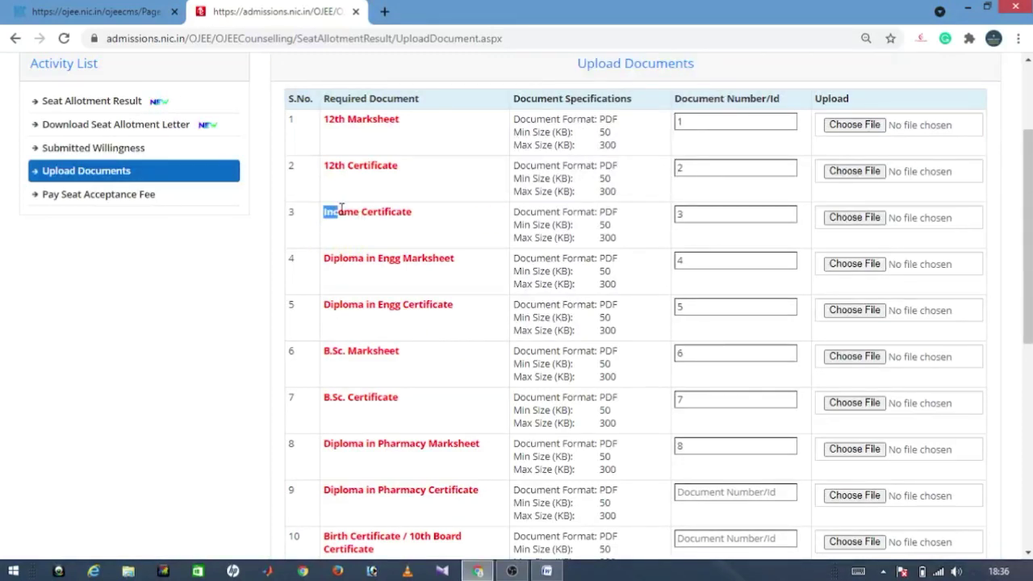
left_click_drag(341, 209, 428, 216)
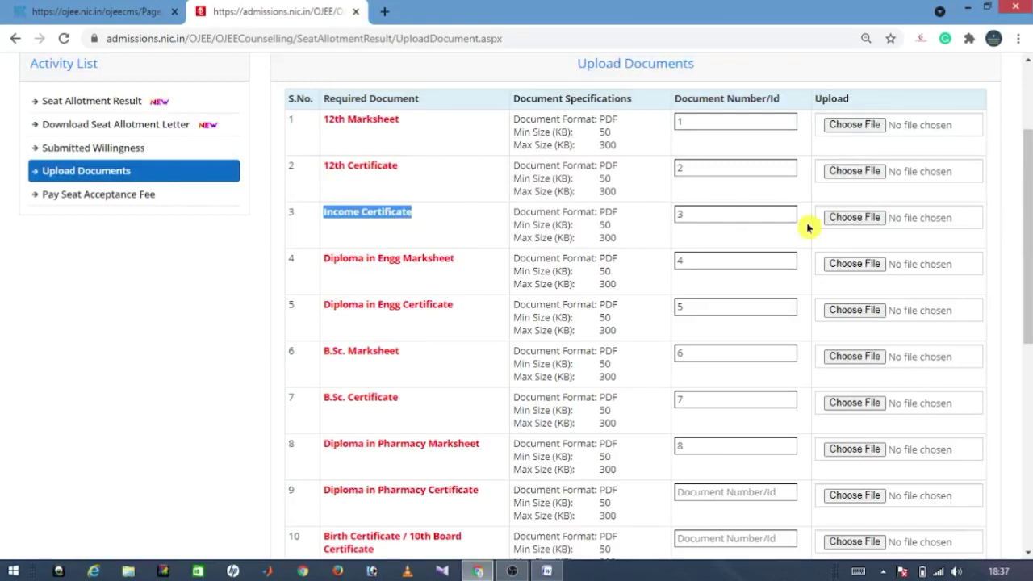
left_click(454, 232)
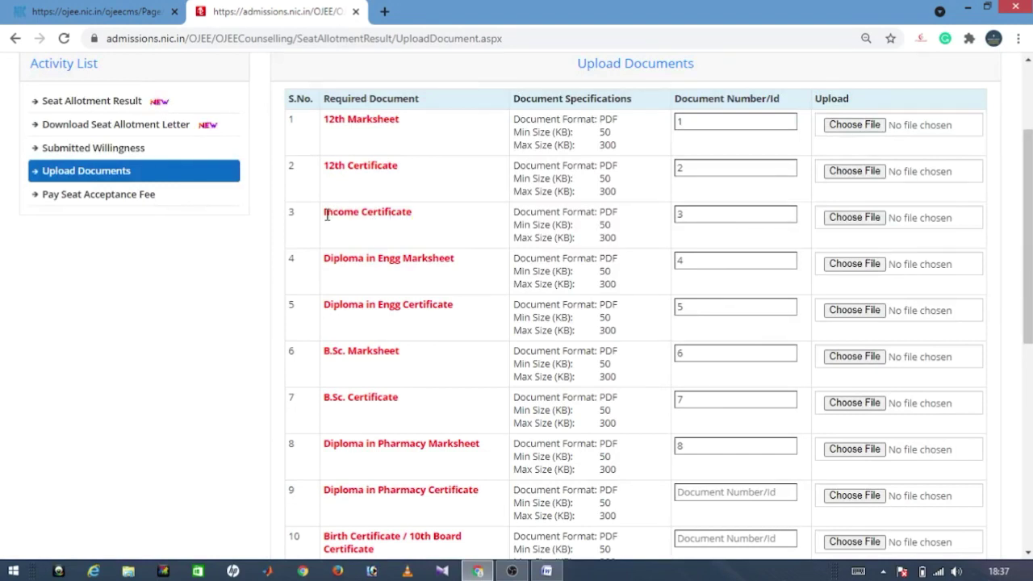
left_click_drag(325, 212, 407, 212)
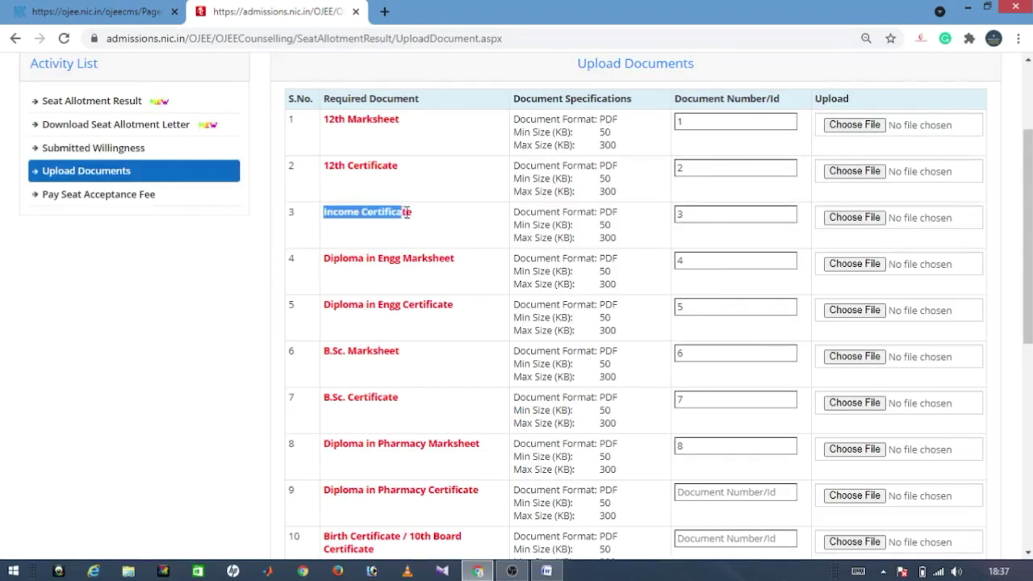
left_click(853, 220)
left_click(382, 226)
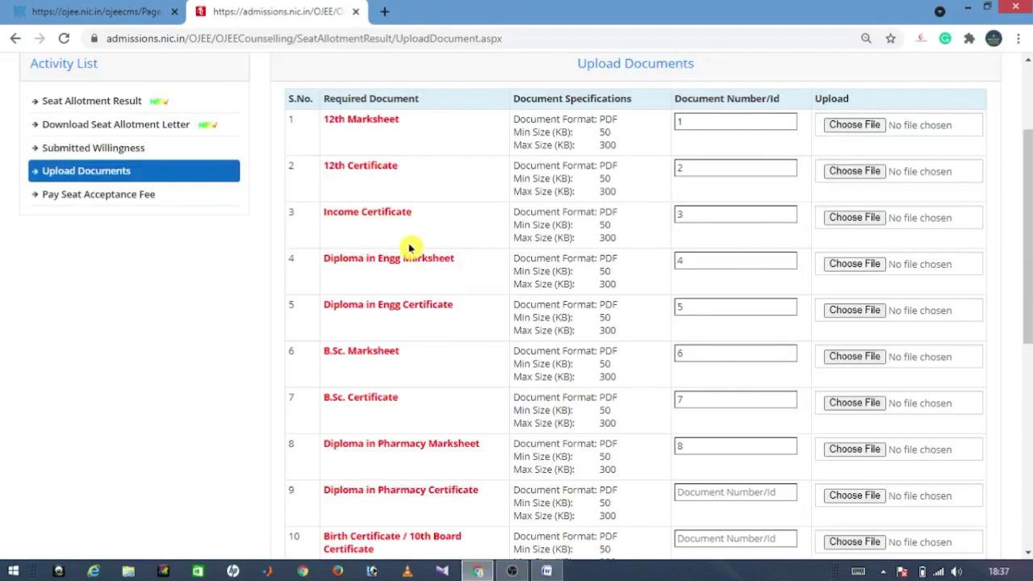
left_click_drag(324, 260, 461, 256)
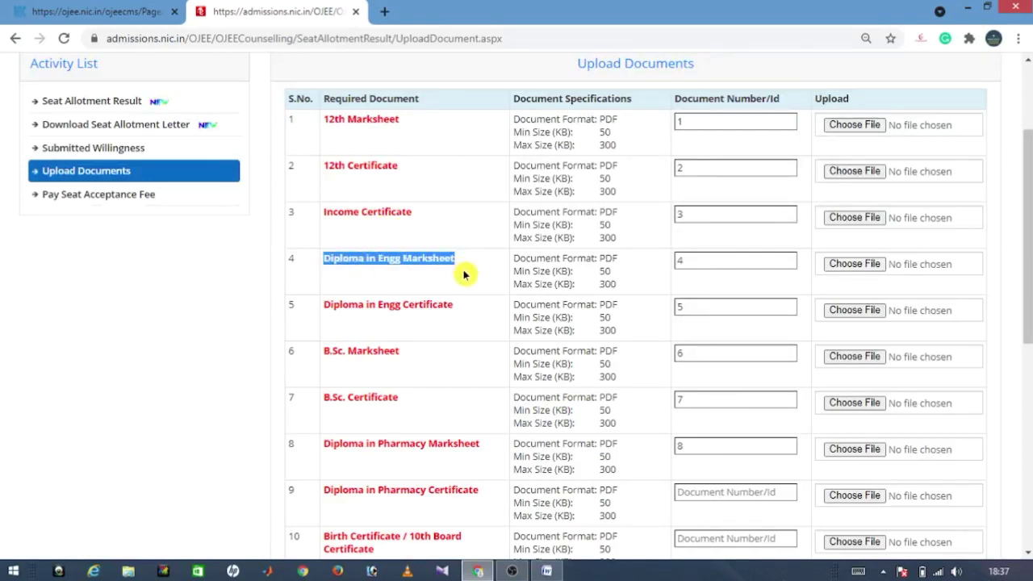
- Examine the Diploma in Engg Certificate, Birth / 10th Board Certificate, Photo Identity Card and Nativity / Residential Certificate requirements
left_click_drag(325, 308, 435, 307)
left_click(468, 318)
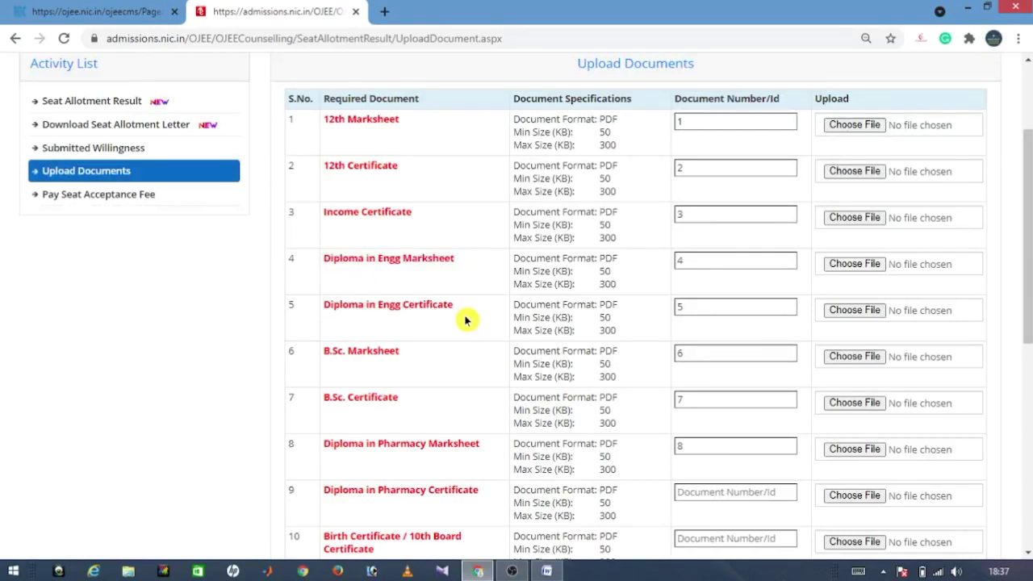
scroll(452, 318, "down", 1)
scroll(398, 314, "down", 2)
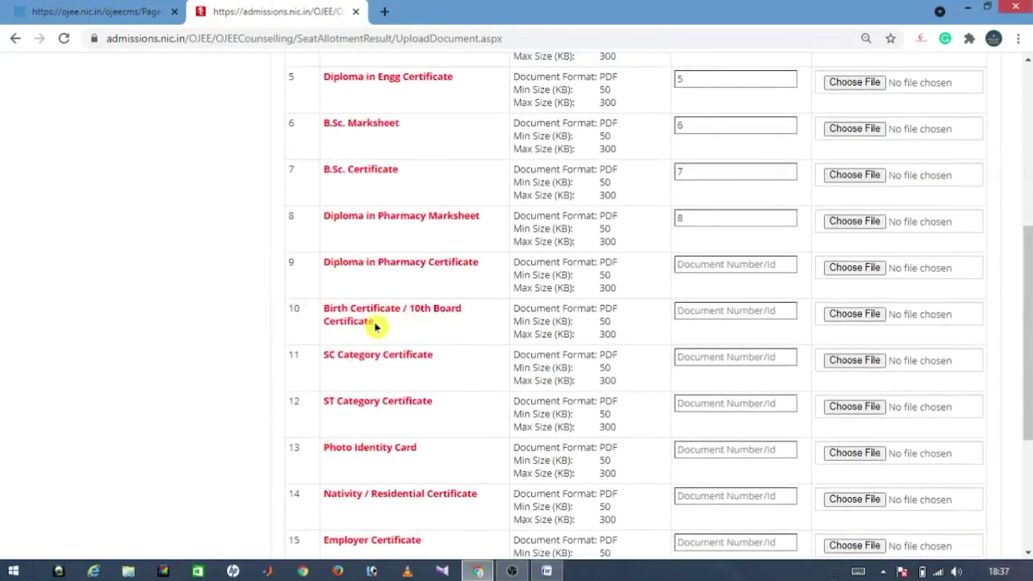
left_click_drag(369, 310, 422, 329)
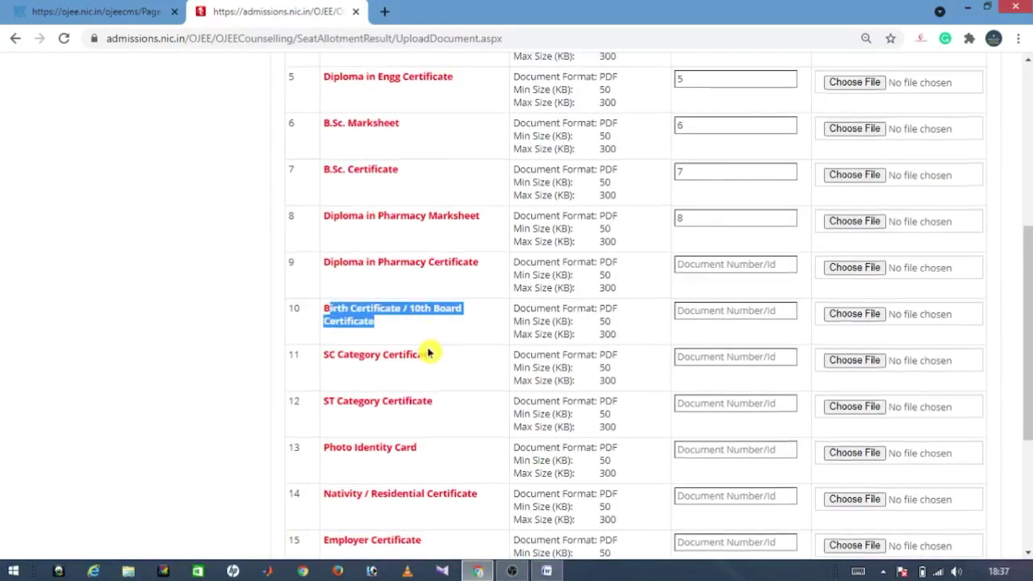
scroll(427, 350, "down", 2)
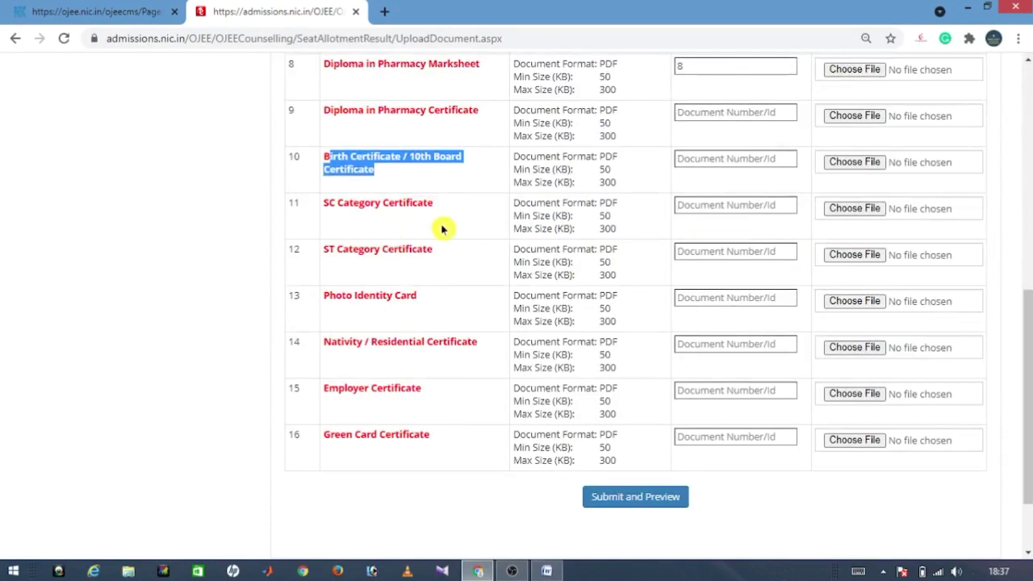
left_click_drag(323, 295, 417, 299)
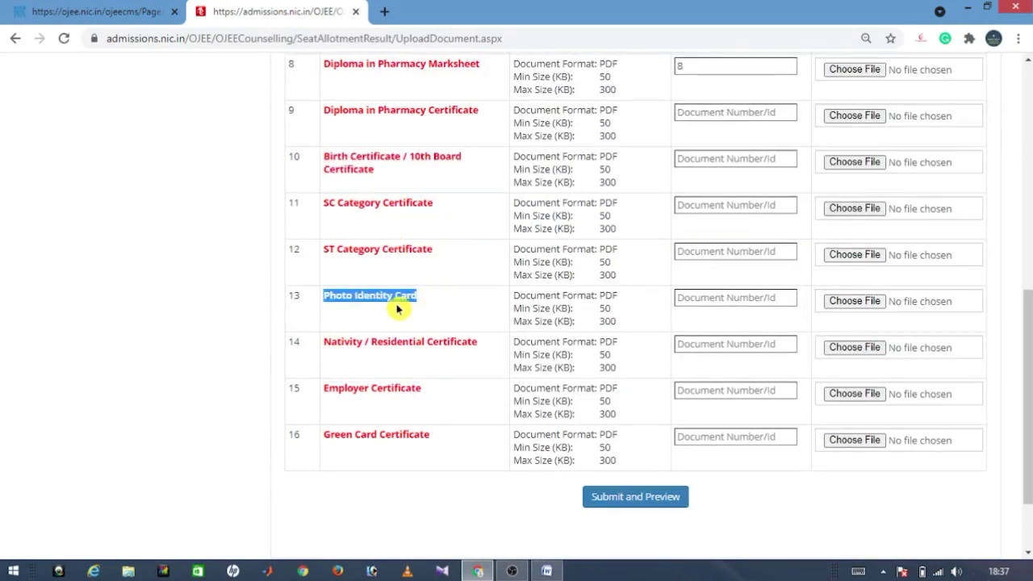
left_click_drag(325, 341, 452, 341)
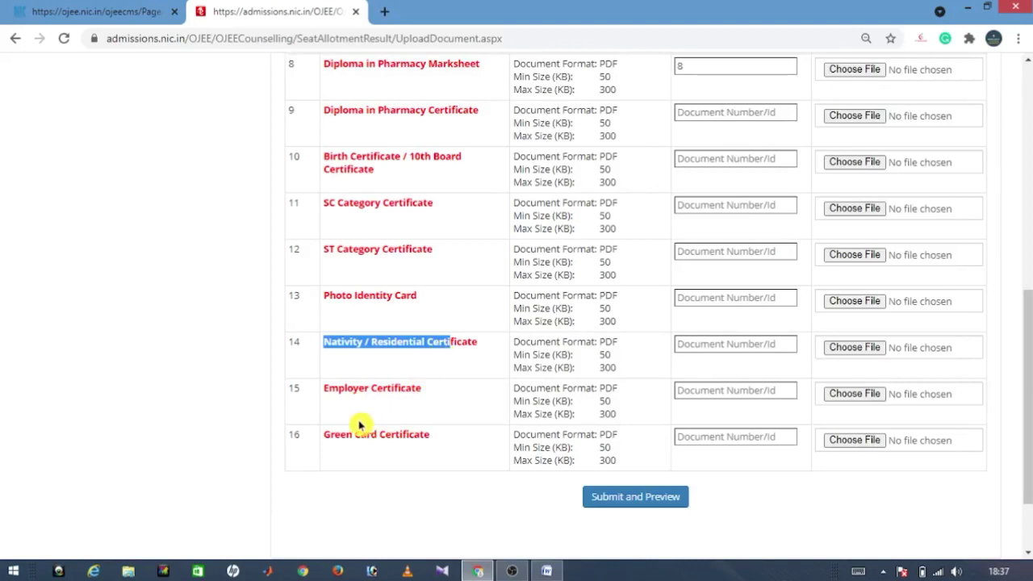
- Review the whole upload list from the 12th Marksheet to the Green Card Certificate, including the numbers entered and the submit and preview option
scroll(431, 432, "up", 5)
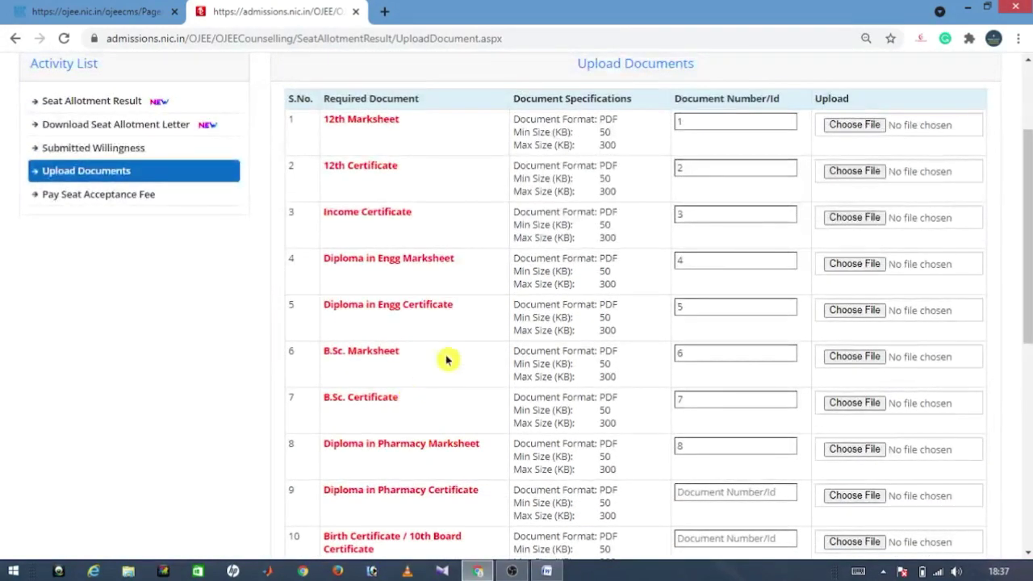
scroll(714, 246, "down", 4)
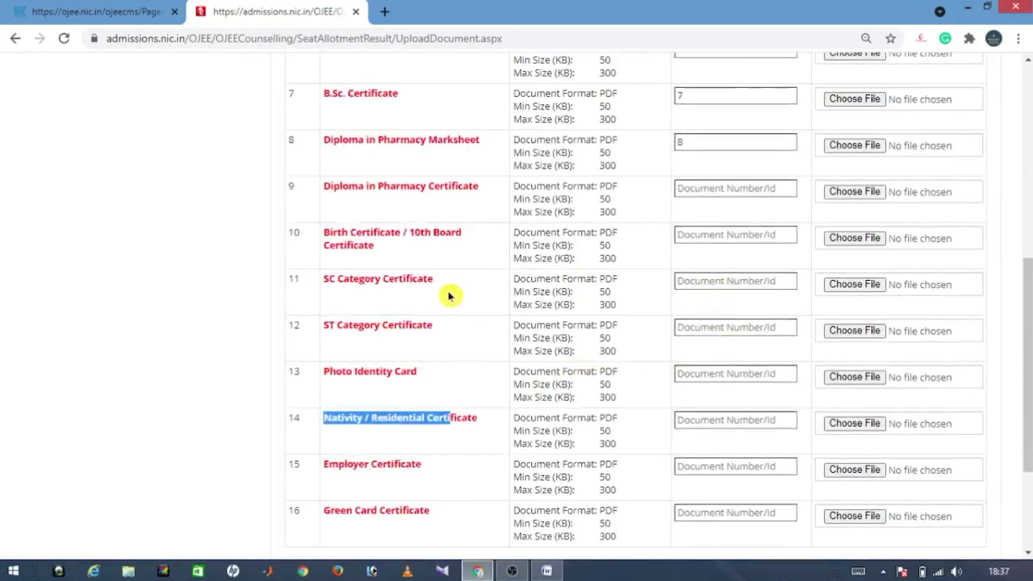
scroll(721, 316, "down", 3)
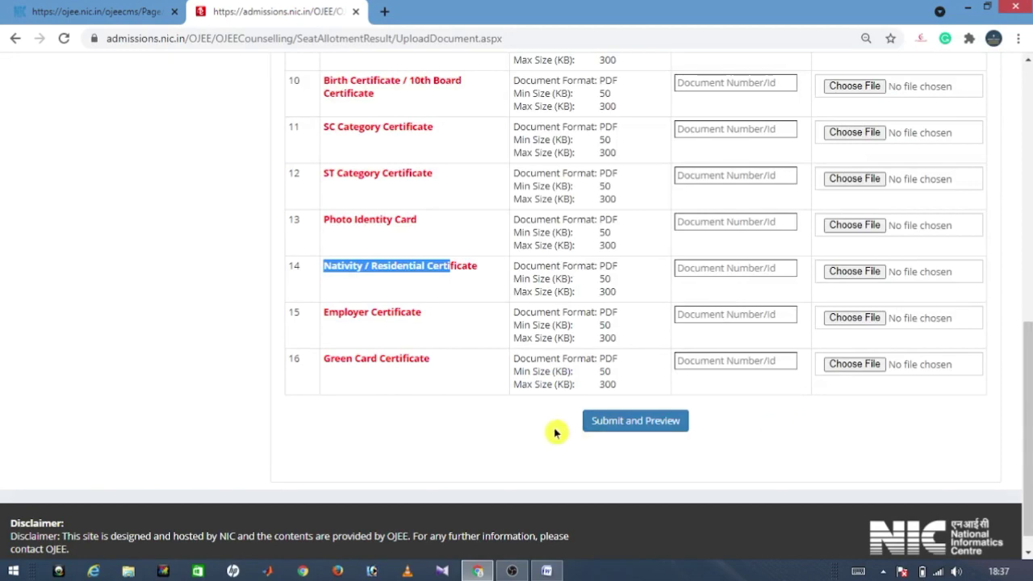
scroll(691, 426, "up", 3)
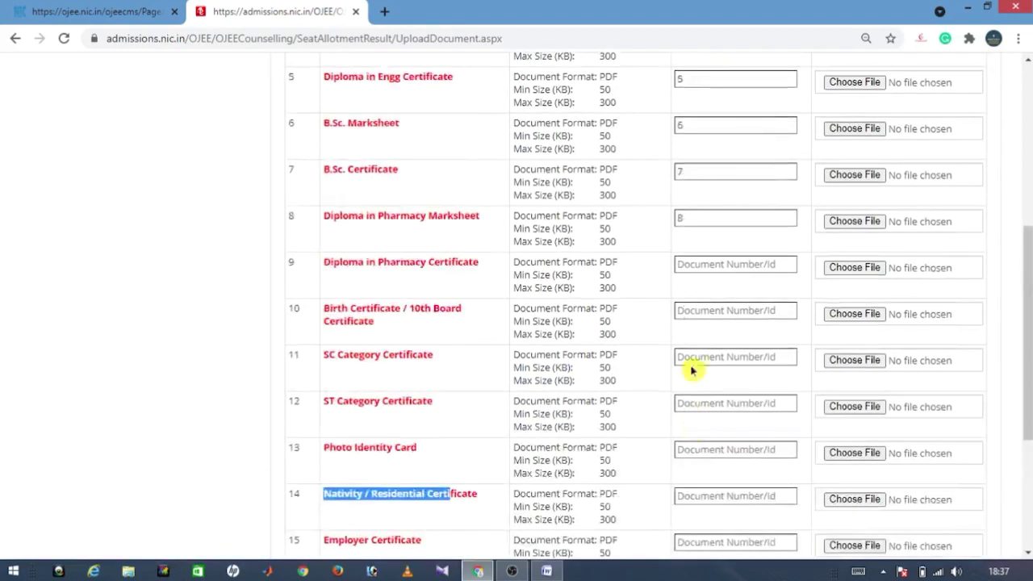
scroll(724, 309, "up", 3)
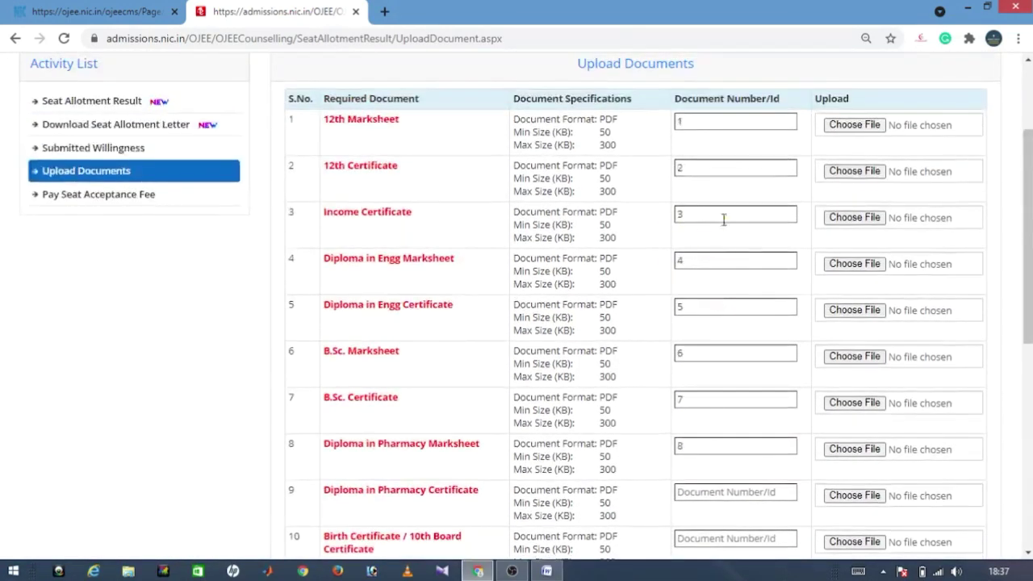
scroll(726, 259, "up", 2)
scroll(712, 269, "down", 1)
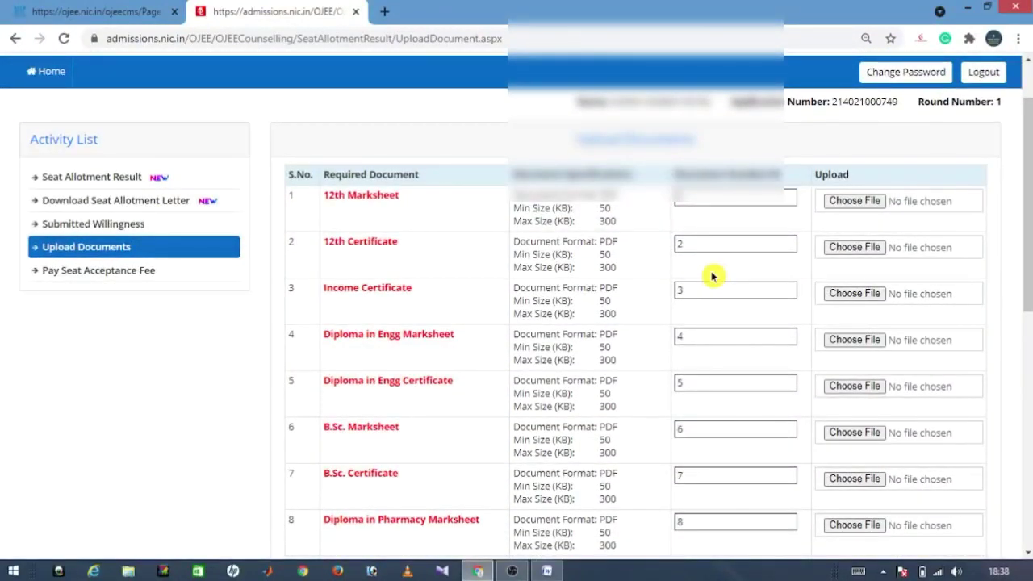
scroll(711, 276, "down", 1)
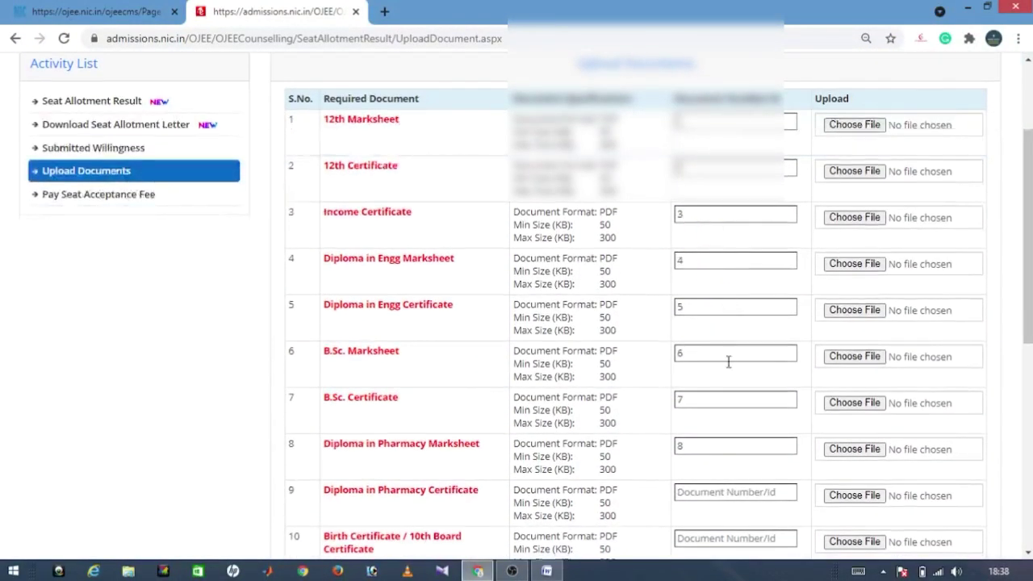
scroll(728, 362, "down", 3)
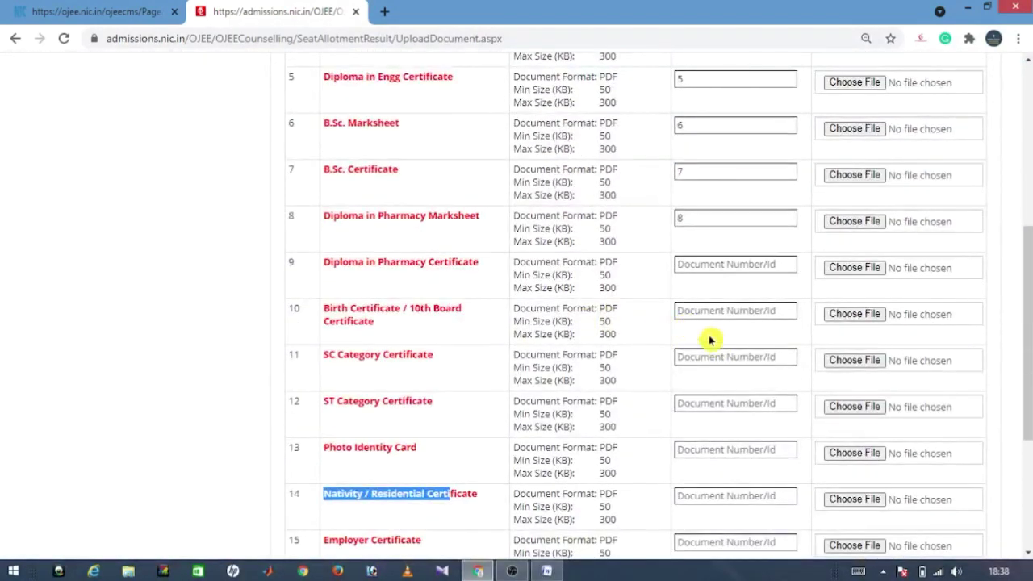
scroll(710, 338, "down", 3)
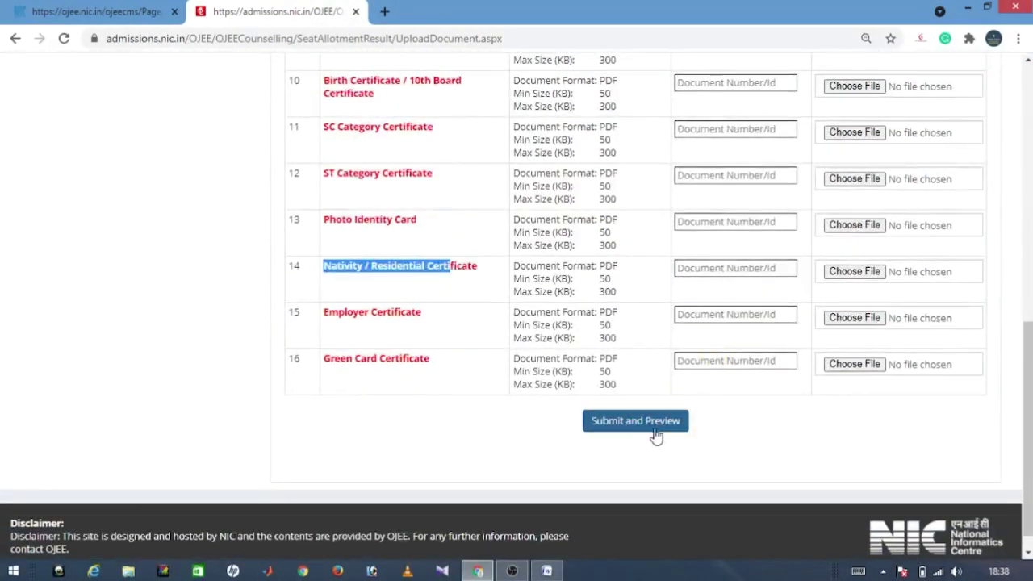
scroll(728, 417, "up", 10)
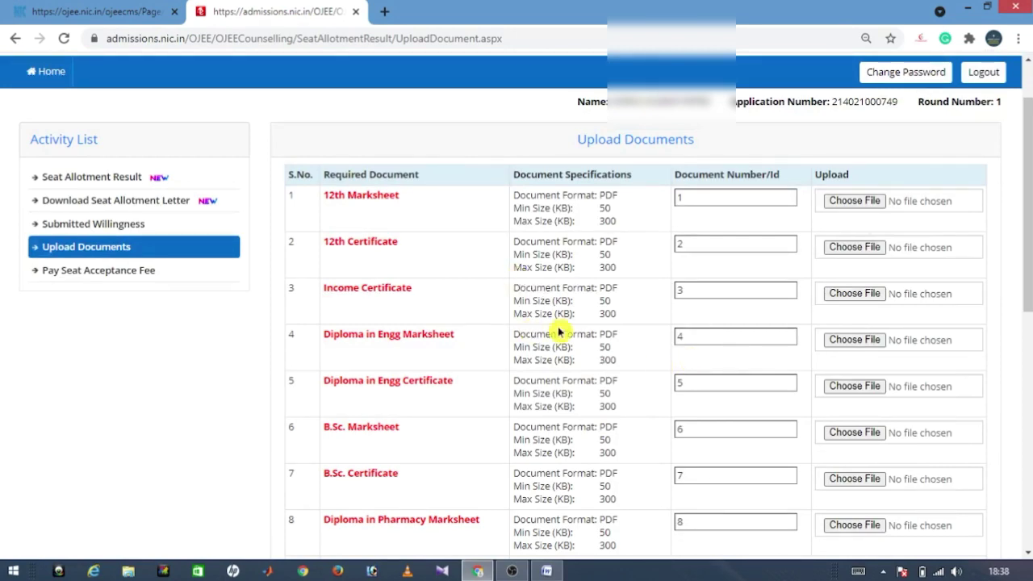
scroll(557, 329, "down", 2)
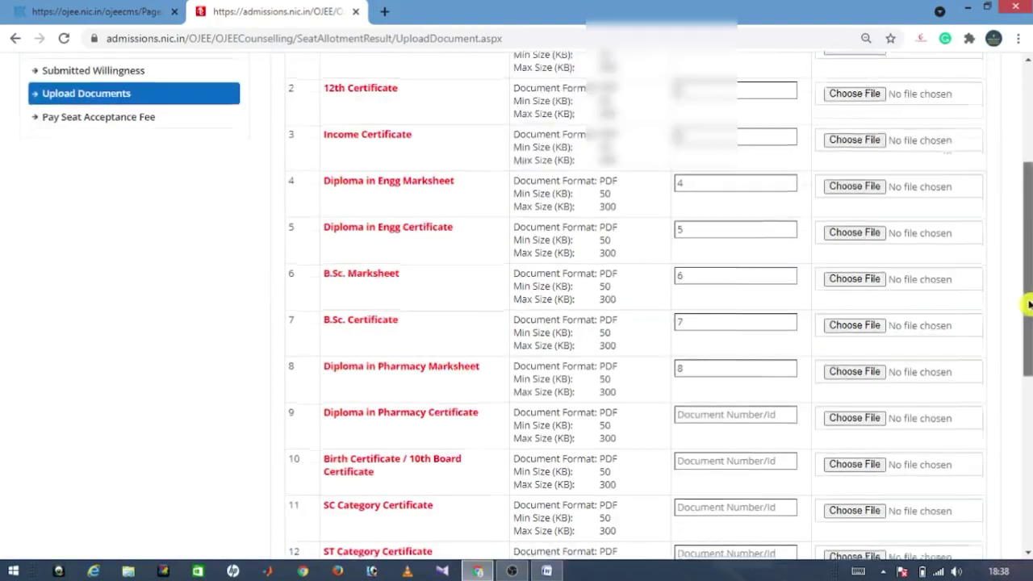
left_click_drag(1028, 305, 1029, 219)
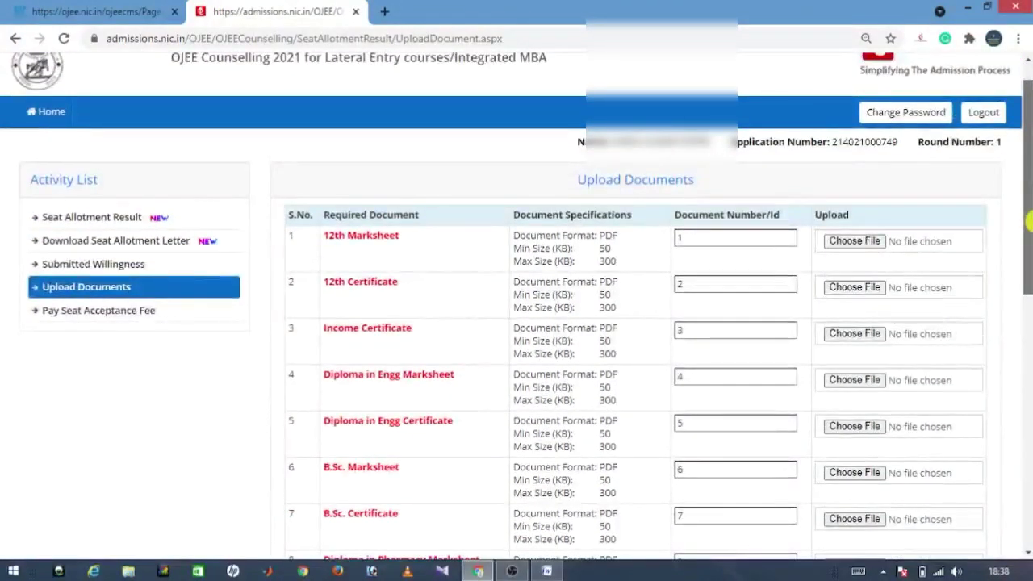